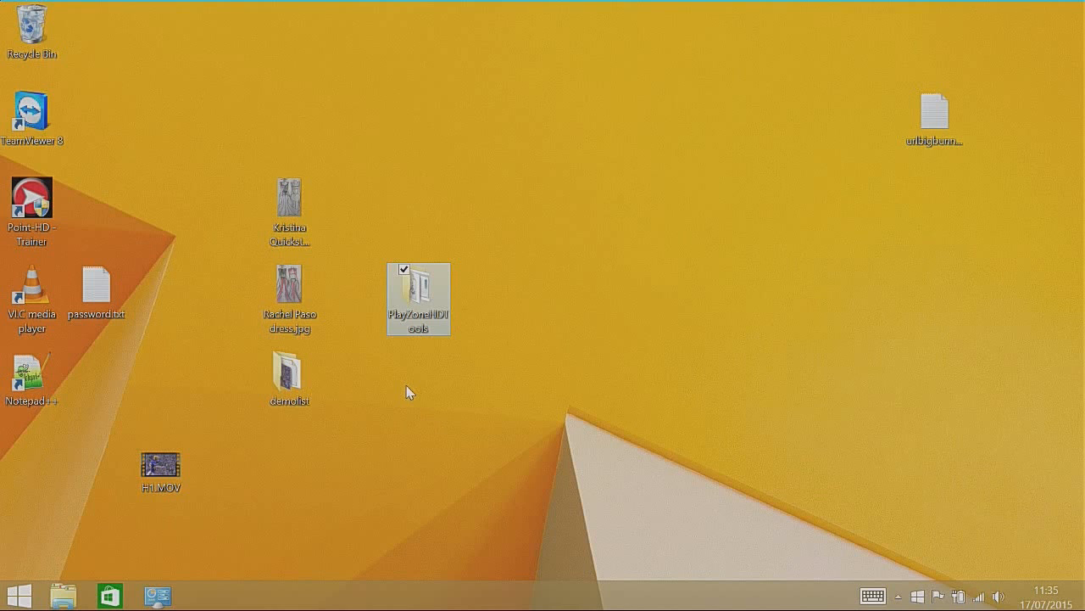
Step: Inspect the contents of the PlayZoneHDTools and demolist folders, closing each one after viewing
{"action": "mouse_move", "coordinate": [413, 292]}
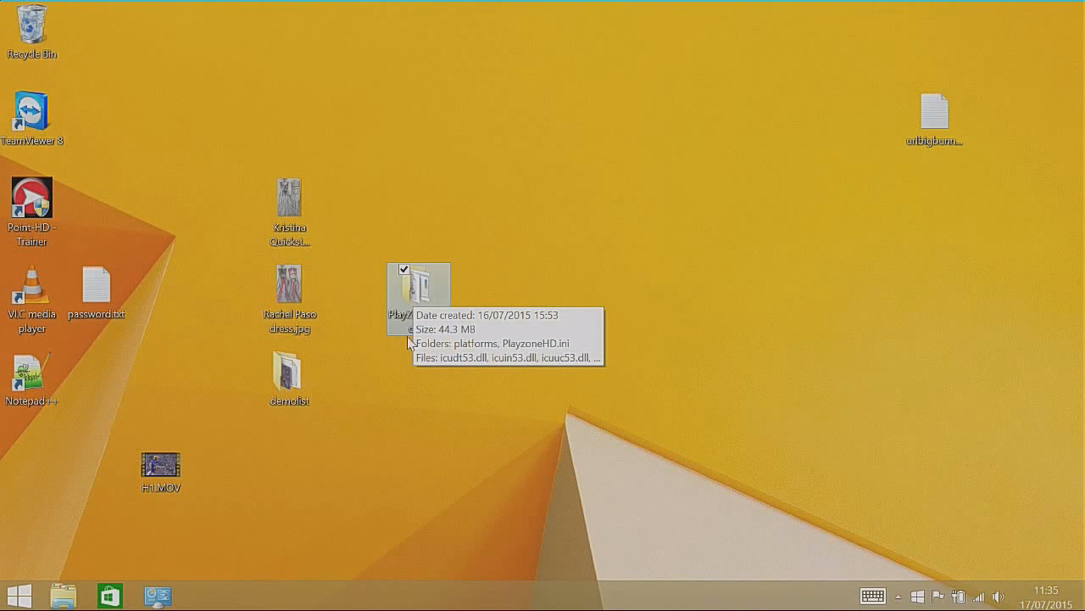
{"action": "double_click", "coordinate": [421, 295]}
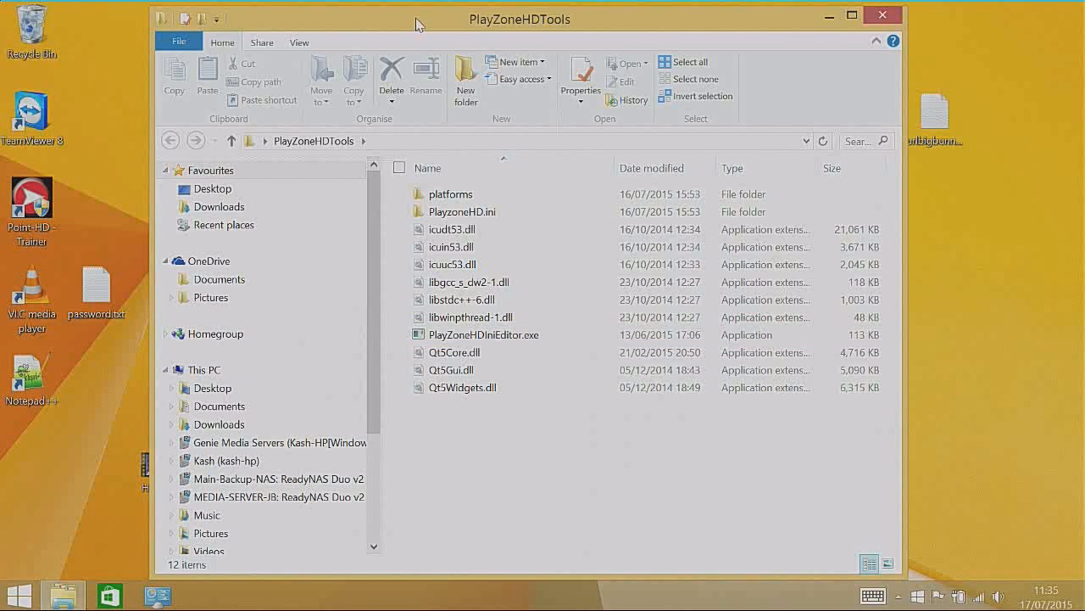
{"action": "mouse_move", "coordinate": [420, 25]}
{"action": "left_mouse_down"}
{"action": "mouse_move", "coordinate": [529, 32]}
{"action": "mouse_move", "coordinate": [417, 25]}
{"action": "left_mouse_up"}
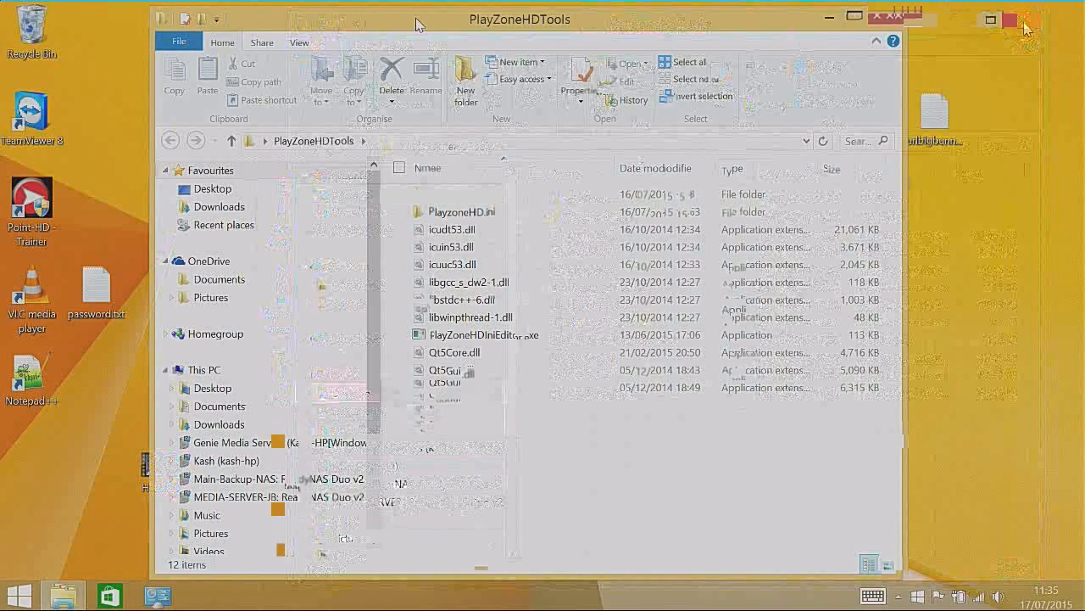
{"action": "left_click", "coordinate": [1022, 25]}
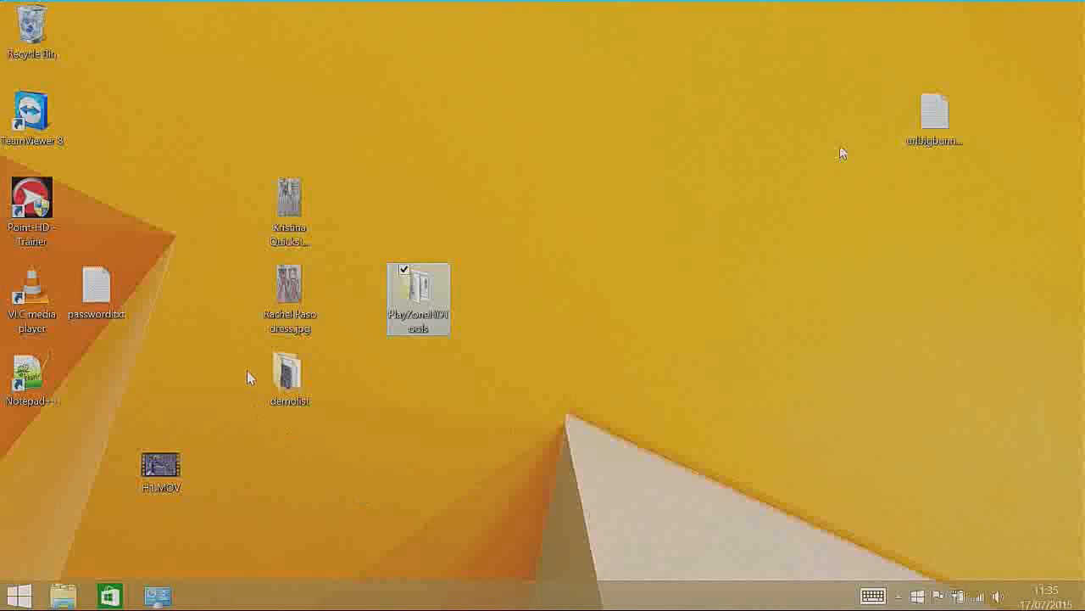
{"action": "double_click", "coordinate": [282, 386]}
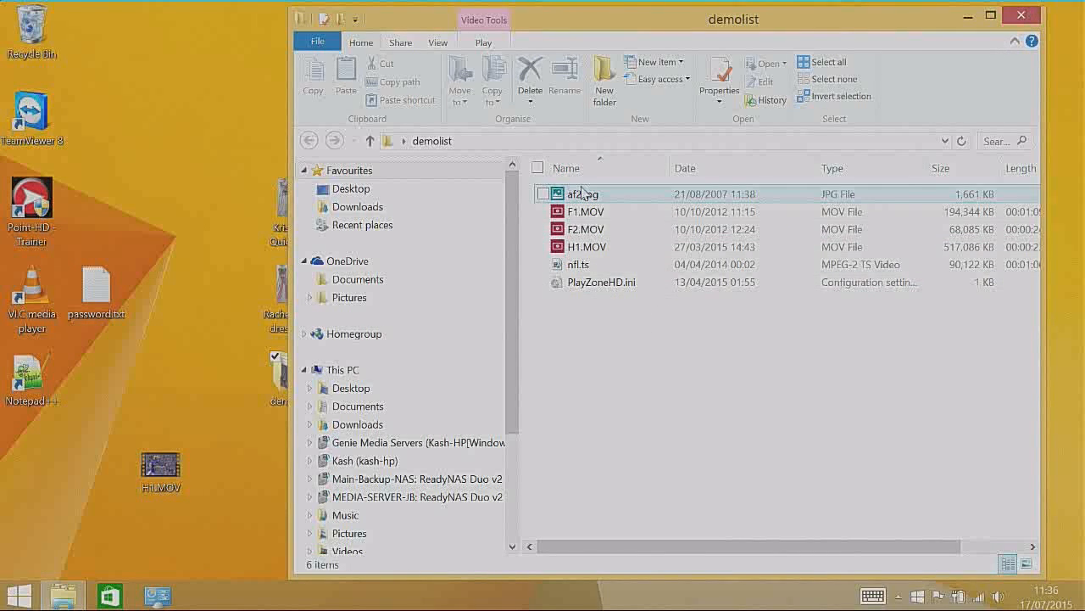
{"action": "left_click", "coordinate": [1019, 25]}
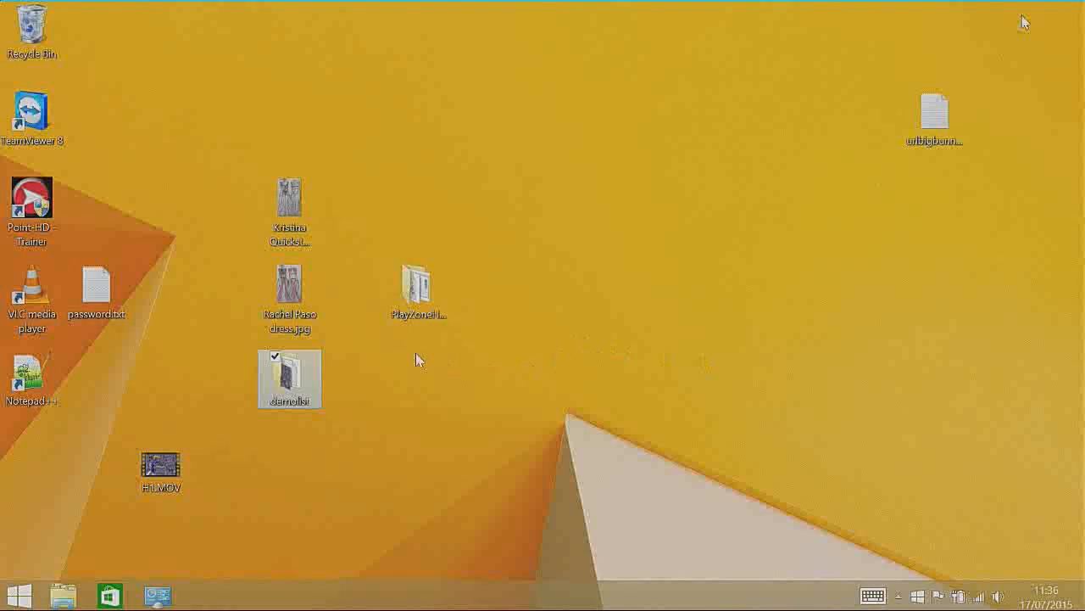
Step: Launch PlayZoneHDIniEditor.exe from the PlayZoneHDTools folder, minimize the folder window and reposition the editor over the desktop
{"action": "mouse_move", "coordinate": [408, 293]}
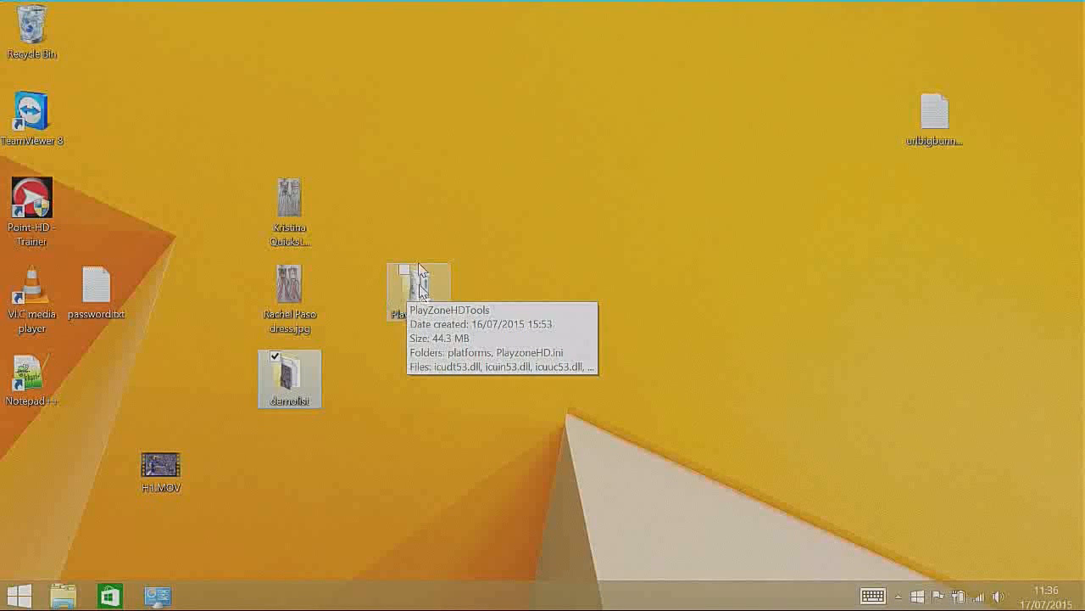
{"action": "left_click", "coordinate": [415, 287]}
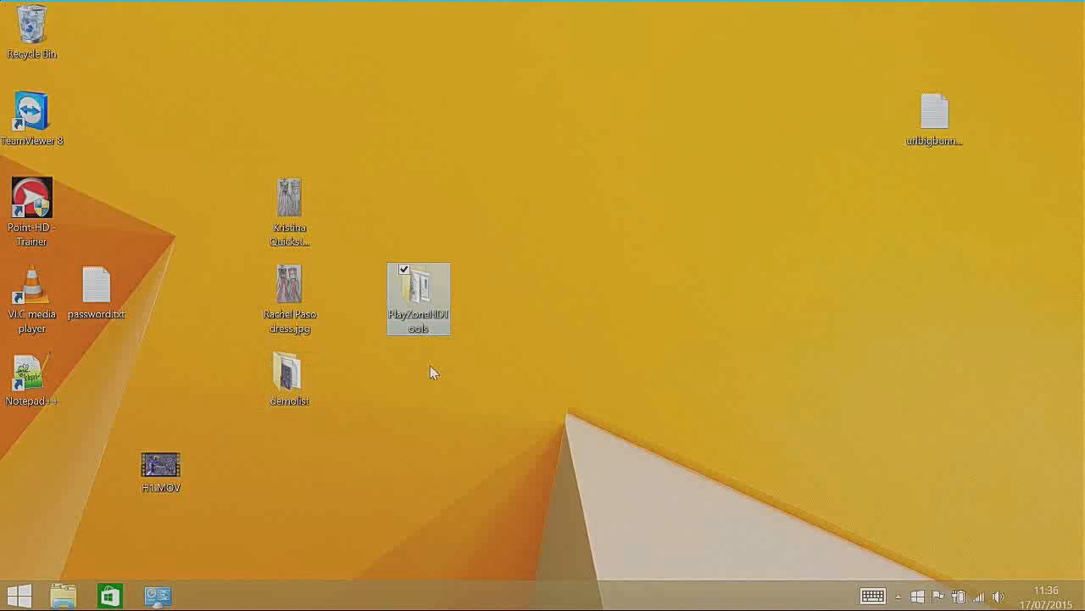
{"action": "double_click", "coordinate": [417, 287]}
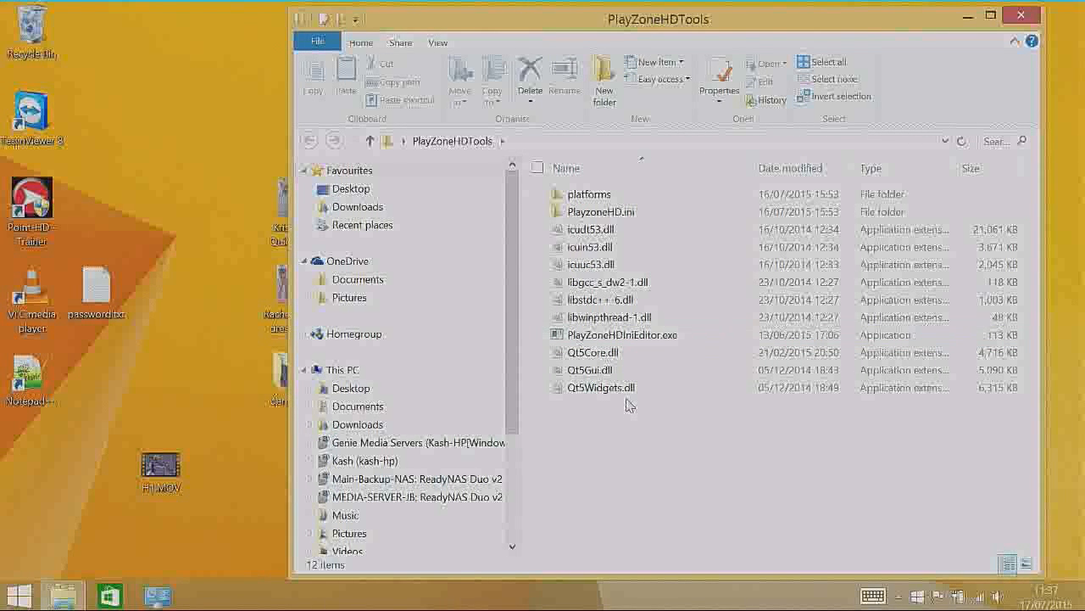
{"action": "double_click", "coordinate": [623, 335]}
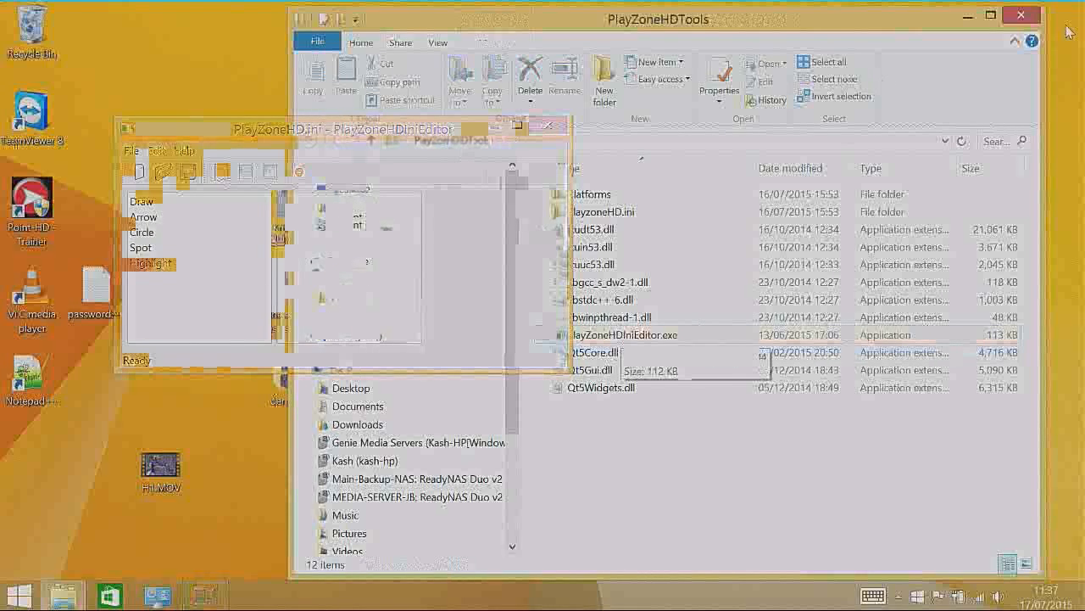
{"action": "left_click", "coordinate": [969, 19]}
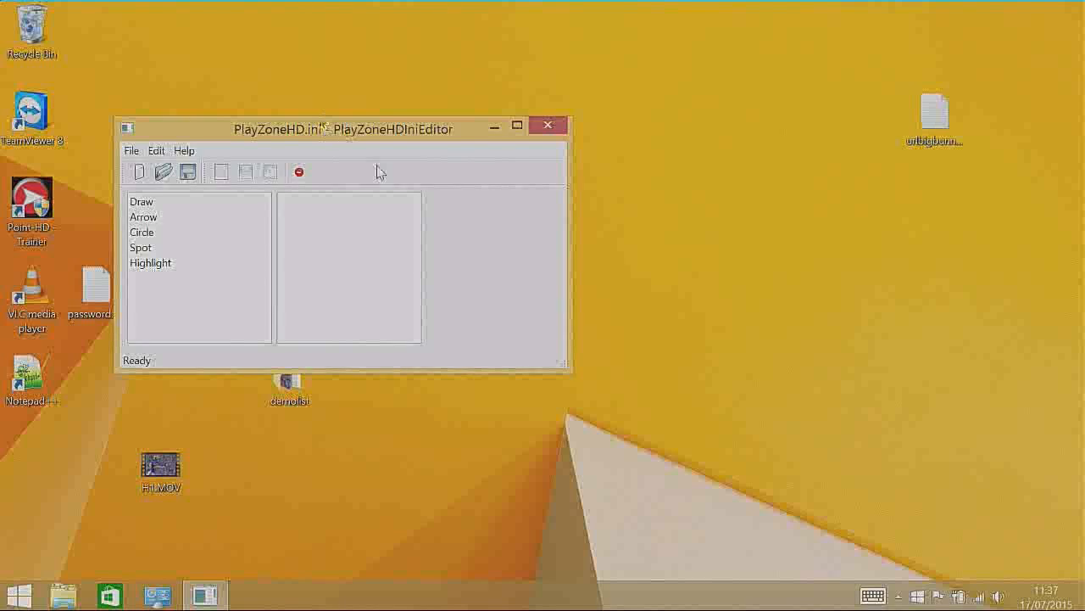
{"action": "left_click_drag", "start_coordinate": [325, 128], "coordinate": [566, 143]}
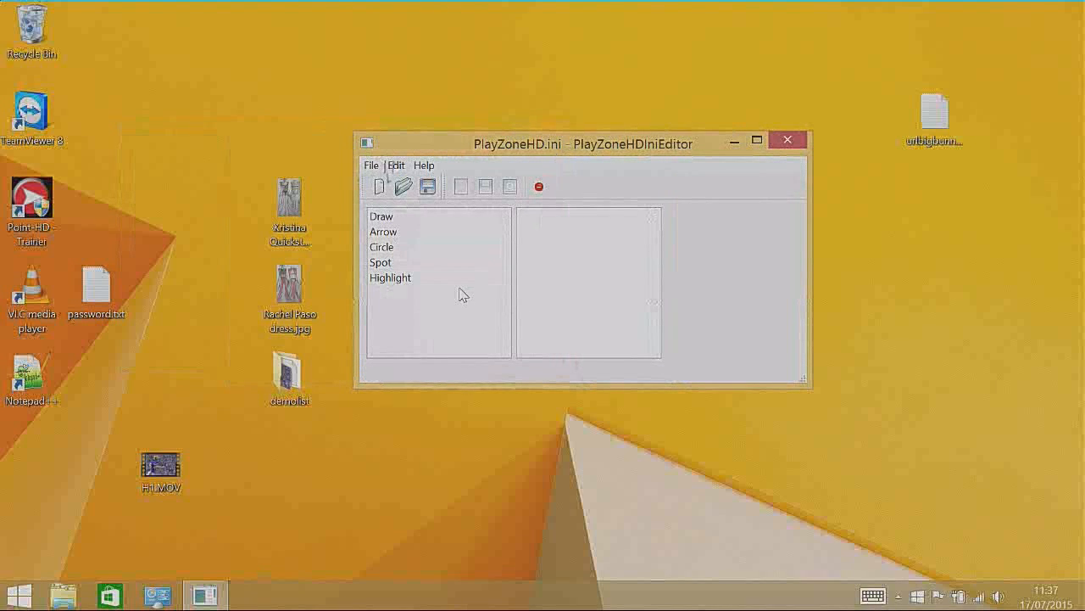
{"action": "left_click_drag", "start_coordinate": [465, 144], "coordinate": [458, 139]}
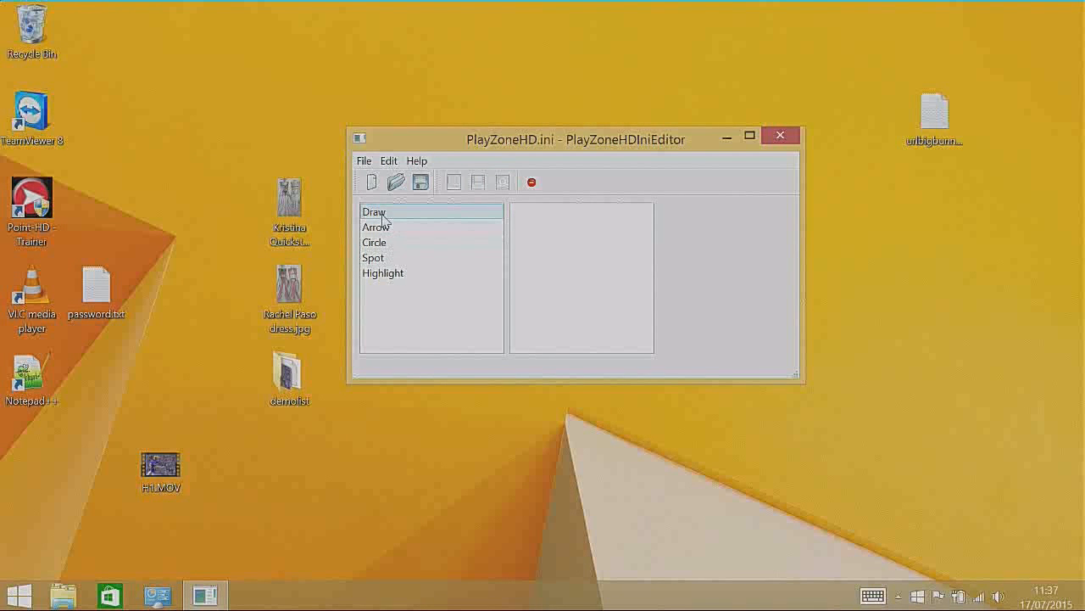
Step: Reorder the tool list so that Draw sits between Circle and Spot
{"action": "left_click_drag", "start_coordinate": [380, 216], "coordinate": [387, 256]}
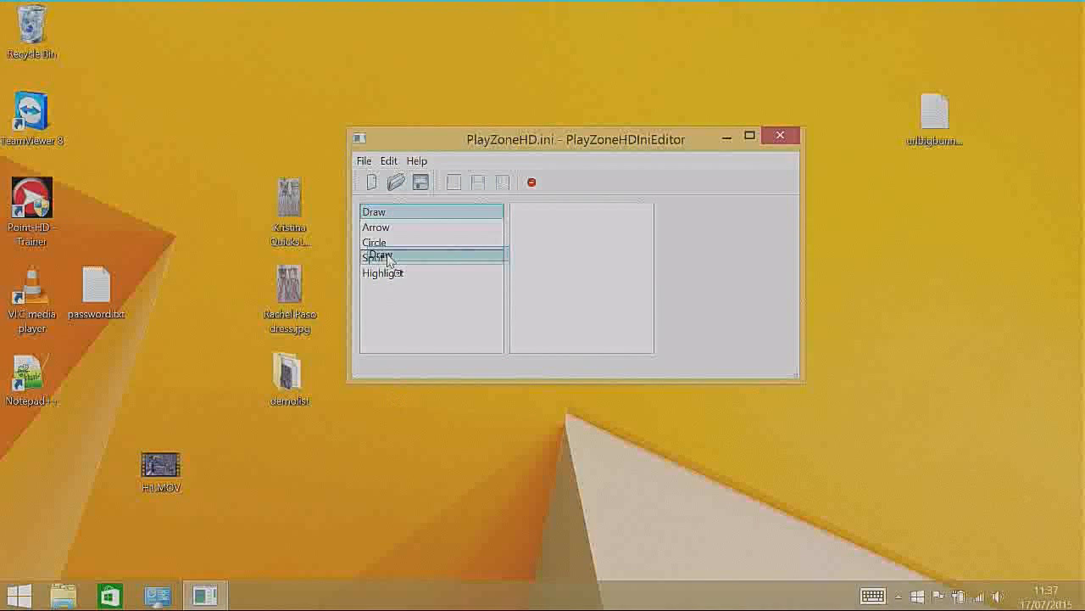
{"action": "left_click_drag", "start_coordinate": [388, 257], "coordinate": [388, 256]}
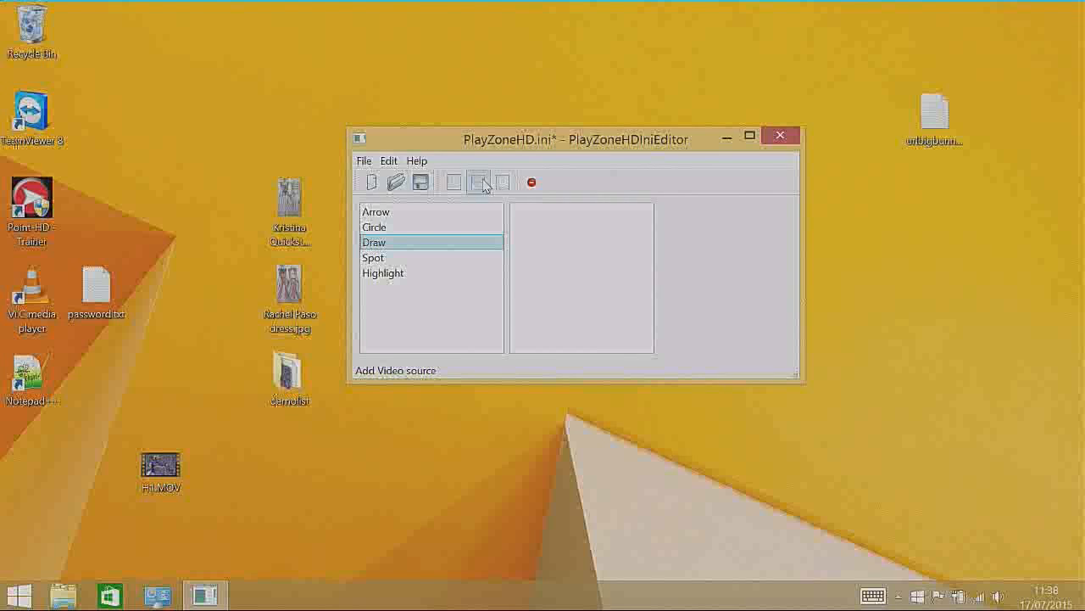
{"action": "left_click", "coordinate": [486, 182]}
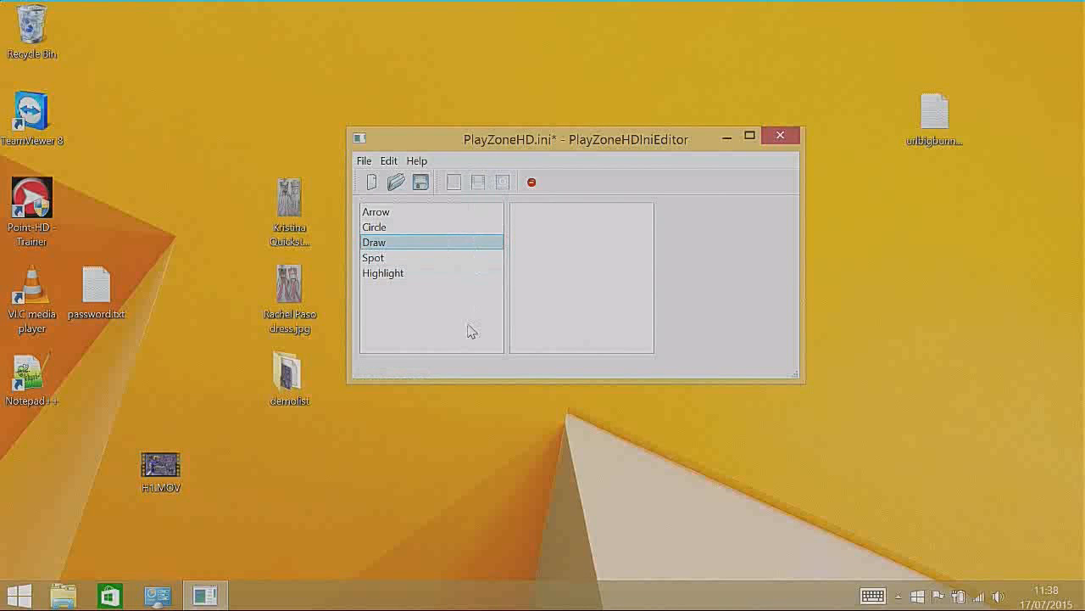
Step: Add an image source to the playlist and select it to show its properties
{"action": "left_click", "coordinate": [455, 192]}
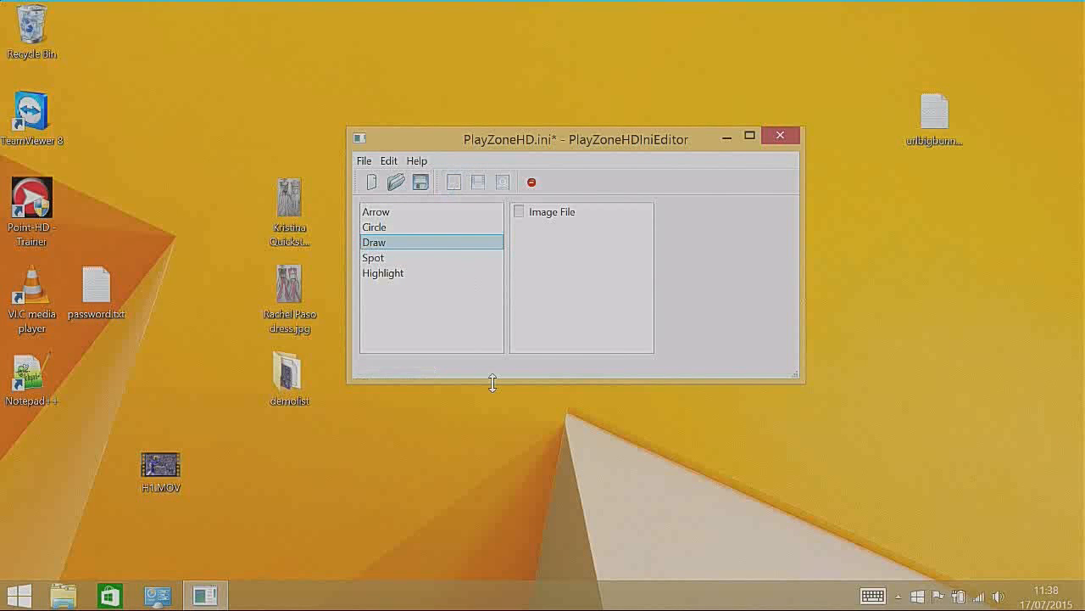
{"action": "left_click", "coordinate": [456, 191]}
{"action": "left_click", "coordinate": [452, 189]}
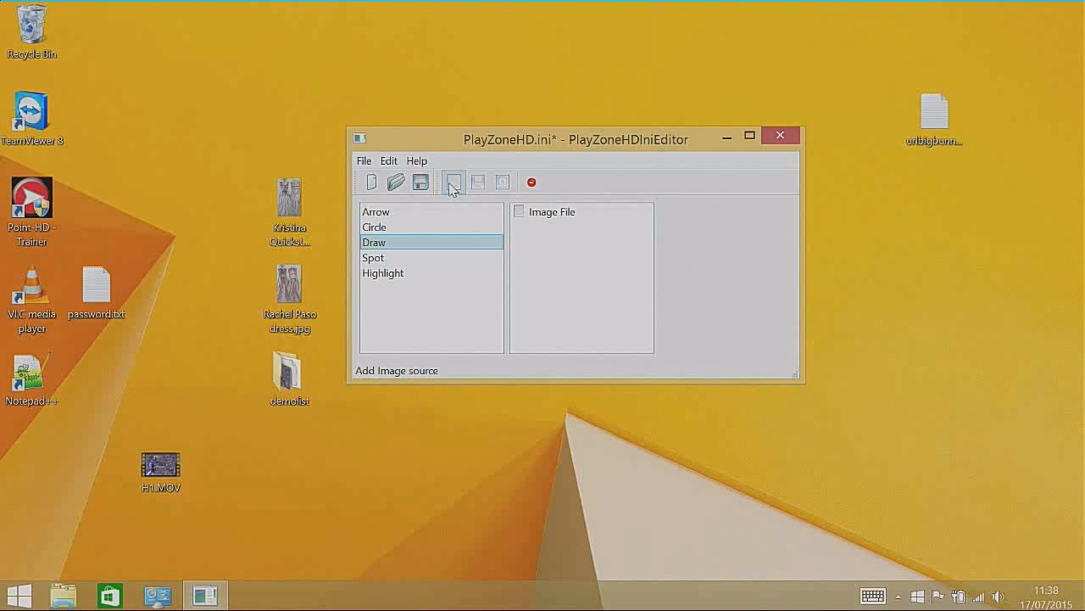
{"action": "left_click", "coordinate": [553, 213]}
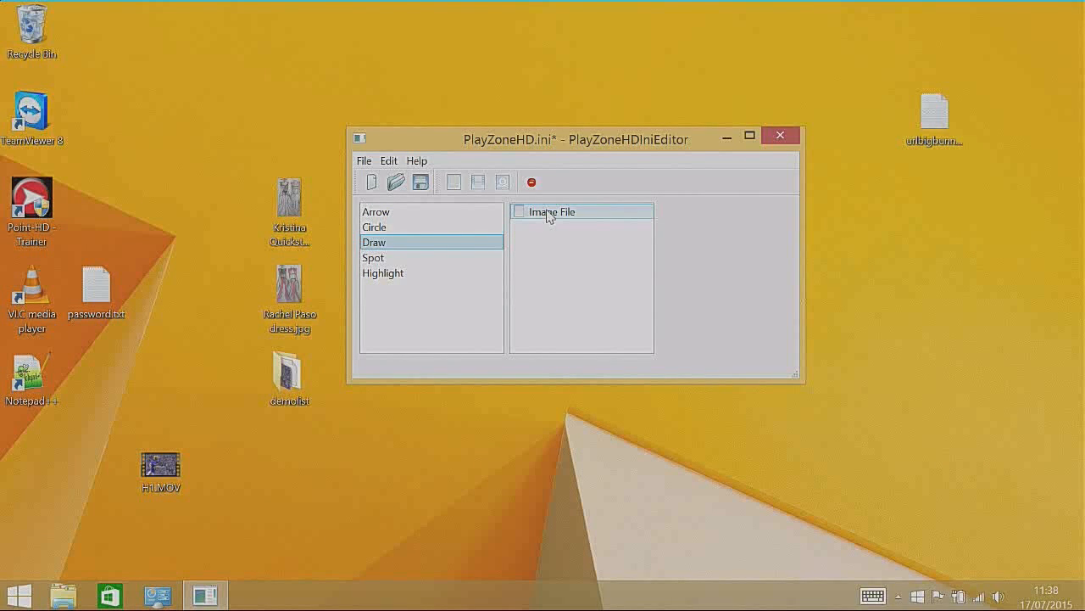
{"action": "left_click", "coordinate": [547, 216]}
{"action": "left_click", "coordinate": [547, 216]}
{"action": "left_click", "coordinate": [548, 216]}
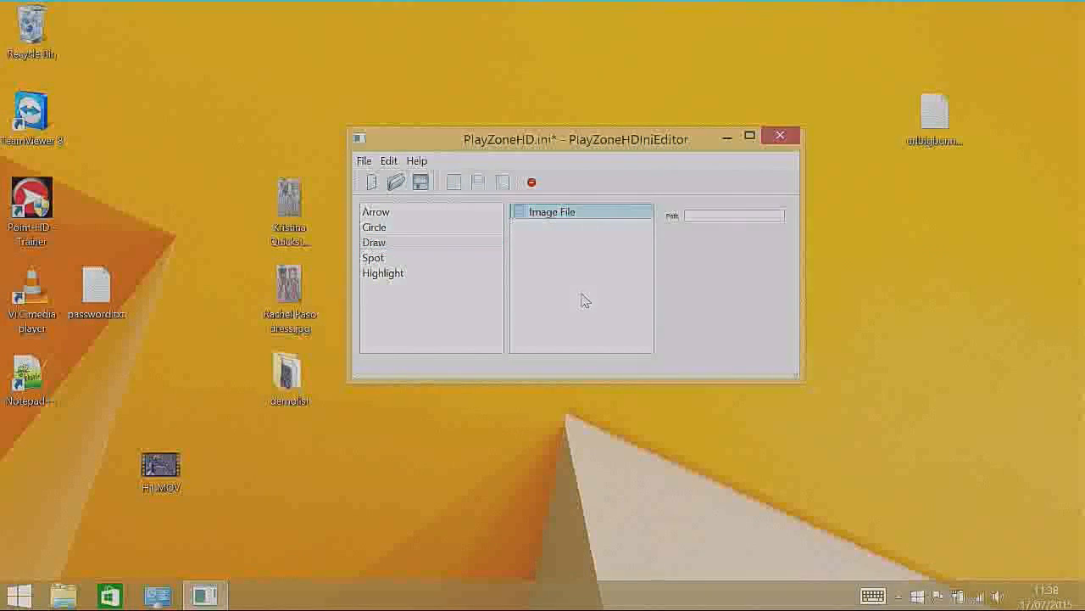
Step: Open the demolist folder for reference and set the image source's path to af2.jpg
{"action": "left_click", "coordinate": [725, 215]}
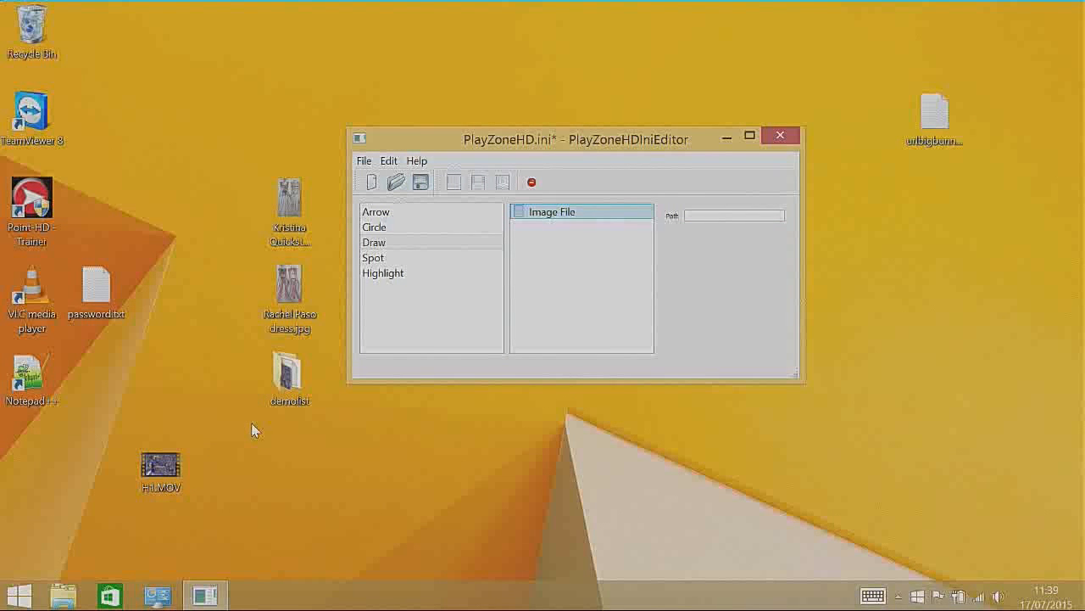
{"action": "double_click", "coordinate": [285, 374]}
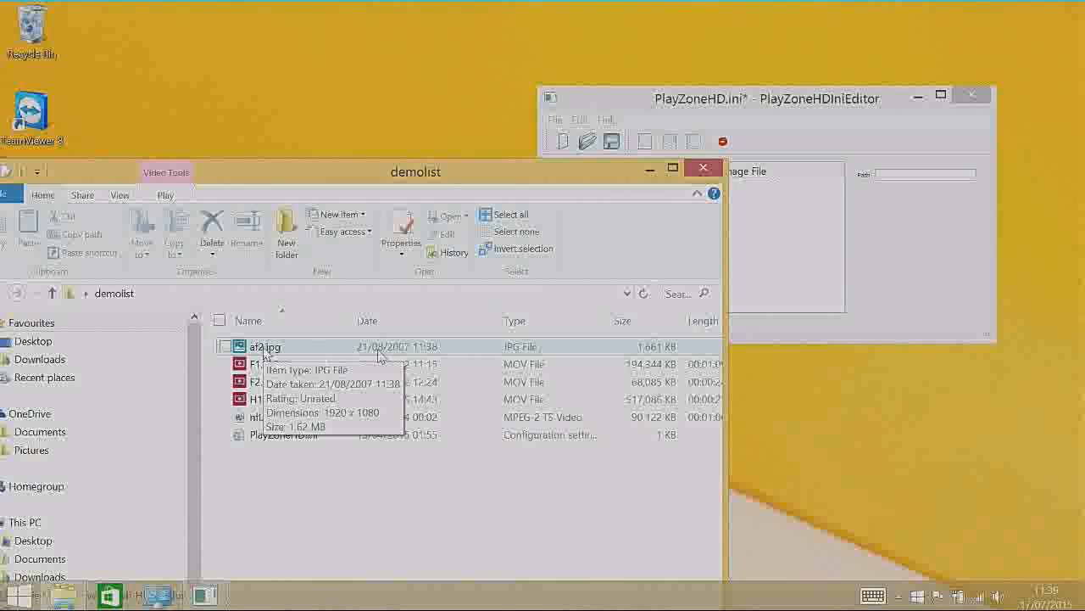
{"action": "left_click", "coordinate": [925, 175]}
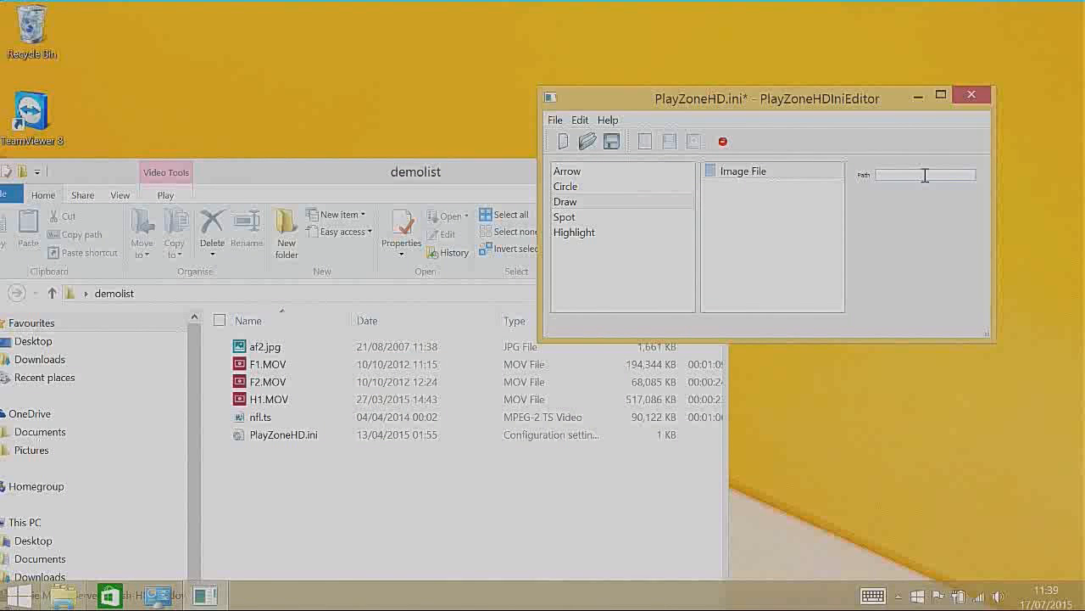
{"action": "type", "text": "af"}
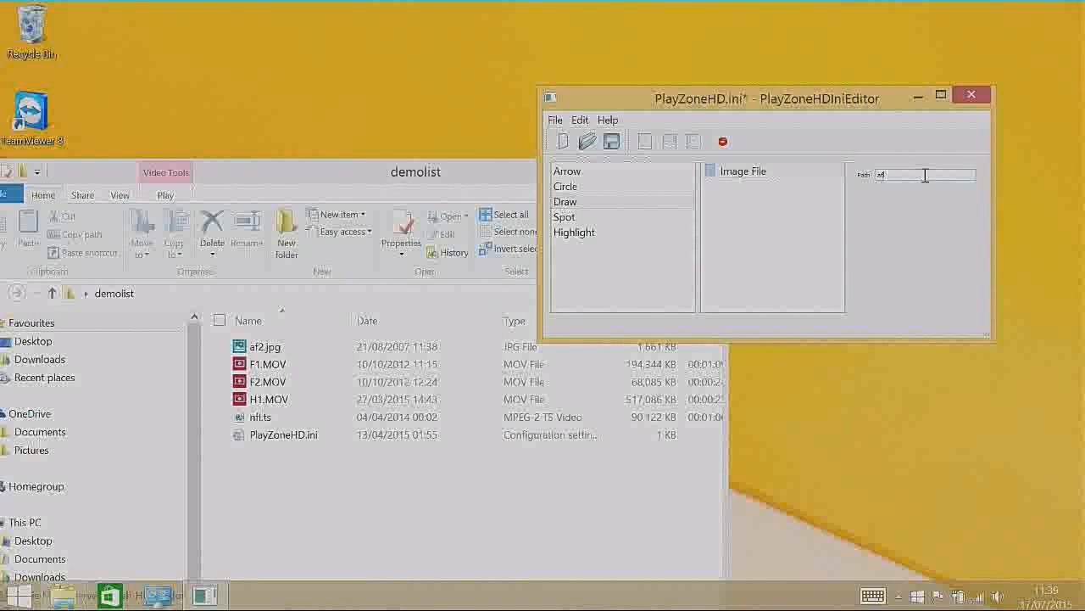
{"action": "type", "text": "2.jp"}
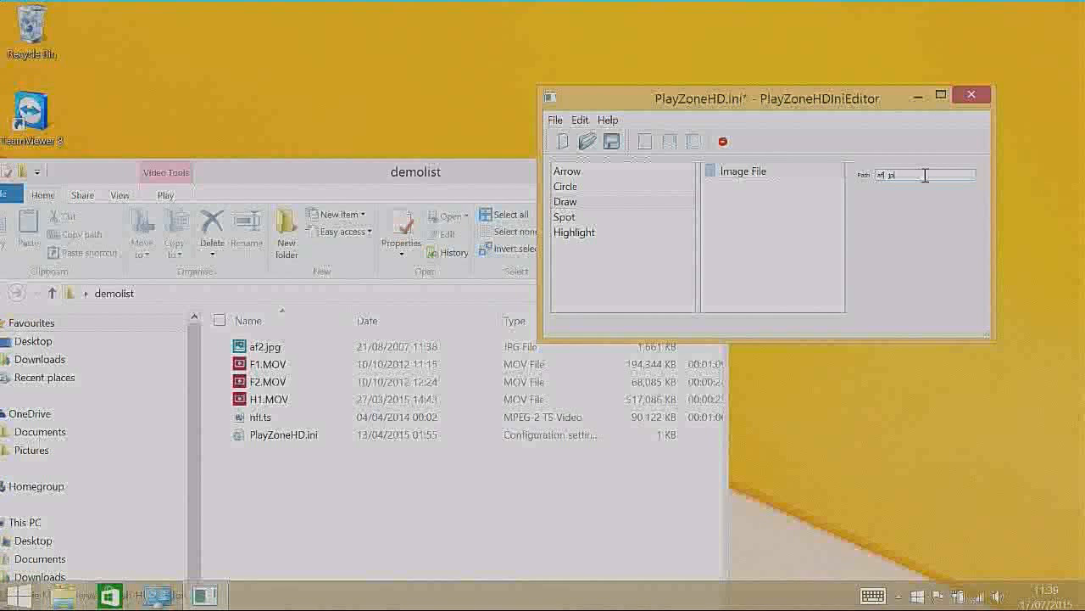
{"action": "type", "text": "2.jpg"}
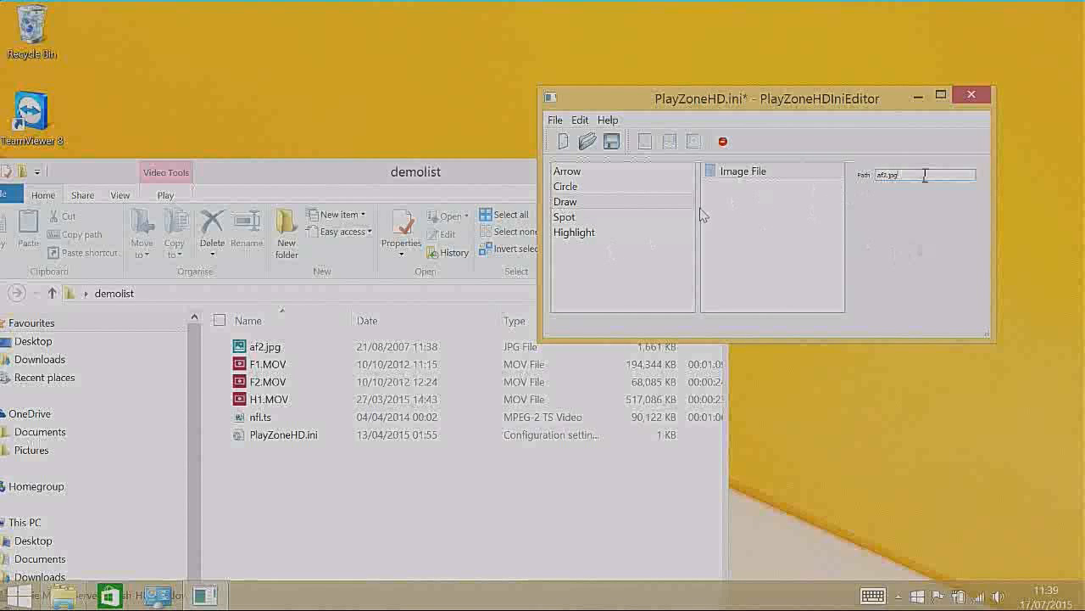
{"action": "left_click", "coordinate": [754, 173]}
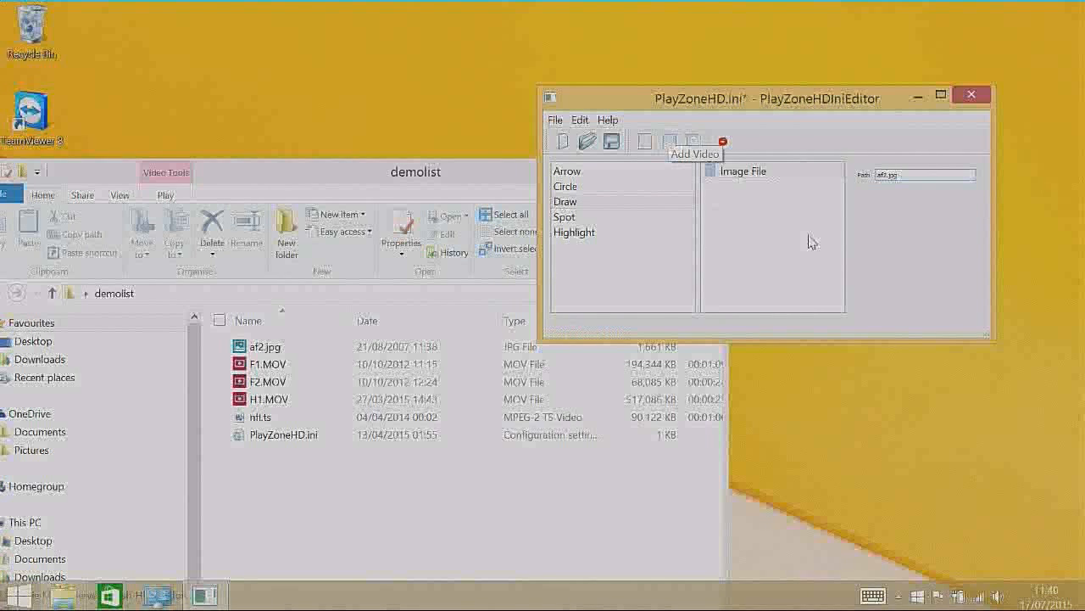
Step: Add a video source to the playlist and set its path to F1.MOV
{"action": "left_click", "coordinate": [670, 141]}
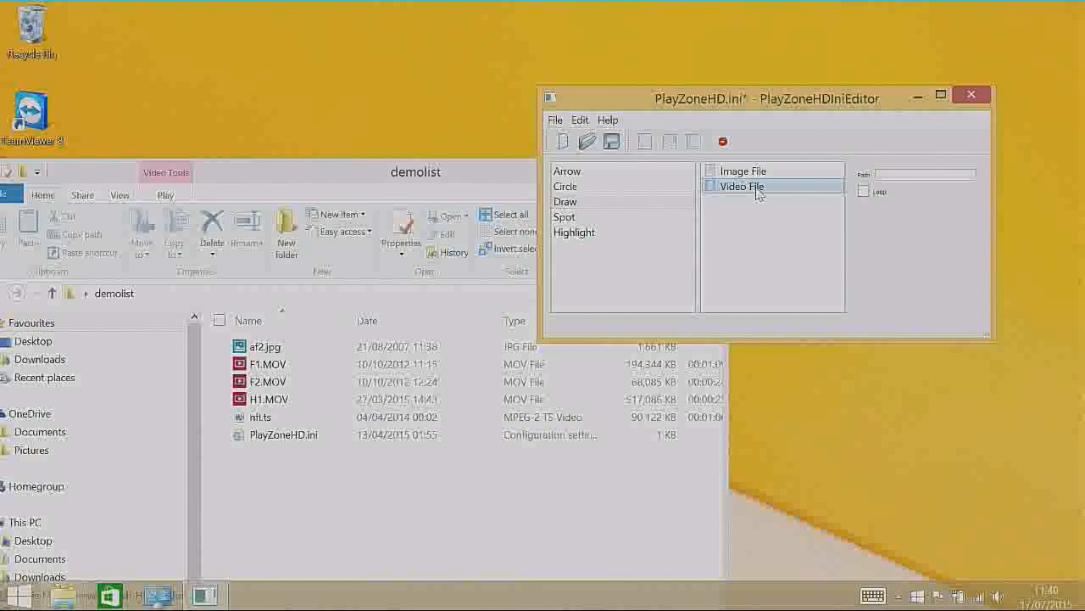
{"action": "left_click", "coordinate": [878, 175]}
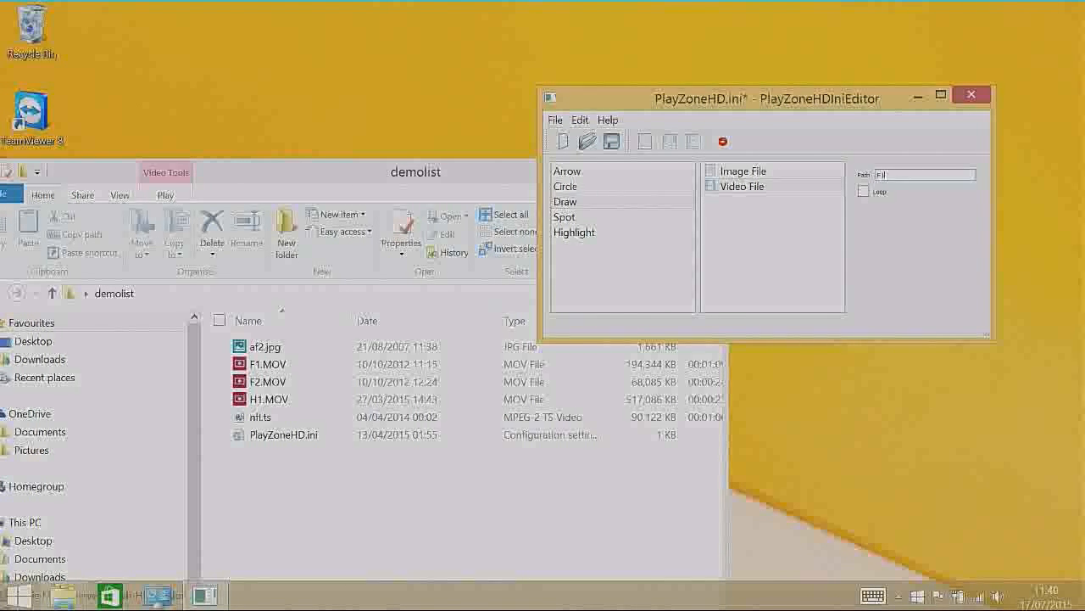
{"action": "type", "text": "V"}
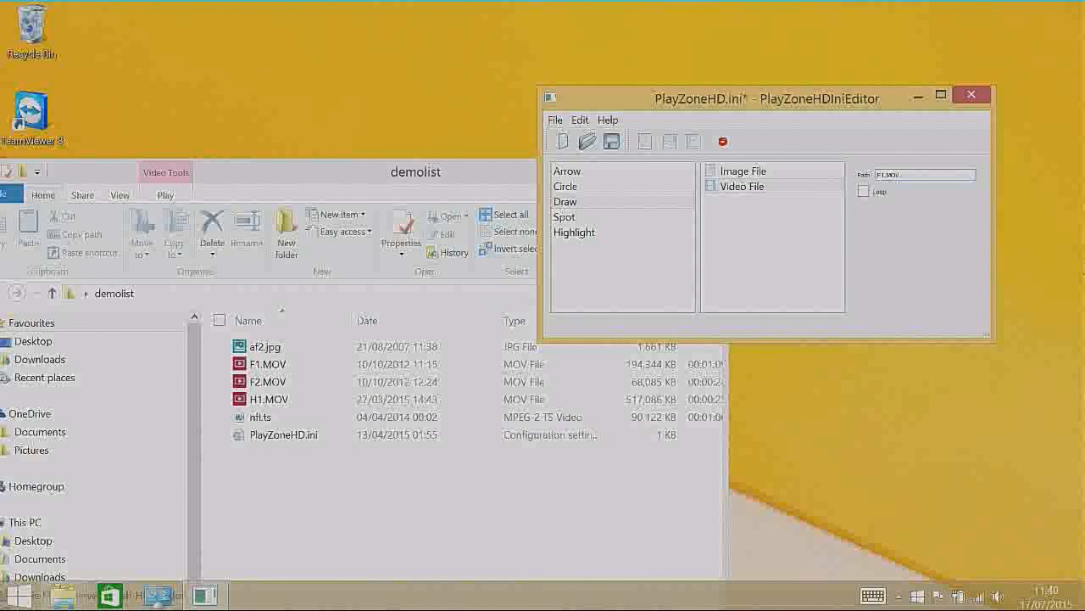
Step: Switch the Loop option of the F1.MOV video source on and back off
{"action": "left_click", "coordinate": [865, 192]}
{"action": "left_click", "coordinate": [865, 194]}
{"action": "left_click", "coordinate": [865, 195]}
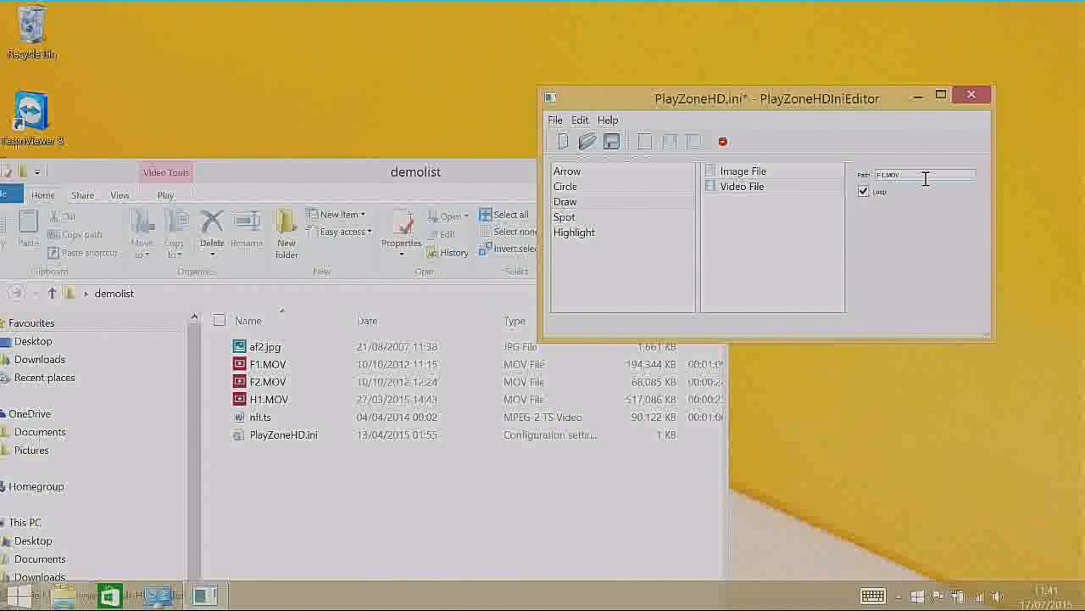
{"action": "left_click", "coordinate": [863, 192]}
{"action": "left_click", "coordinate": [864, 193]}
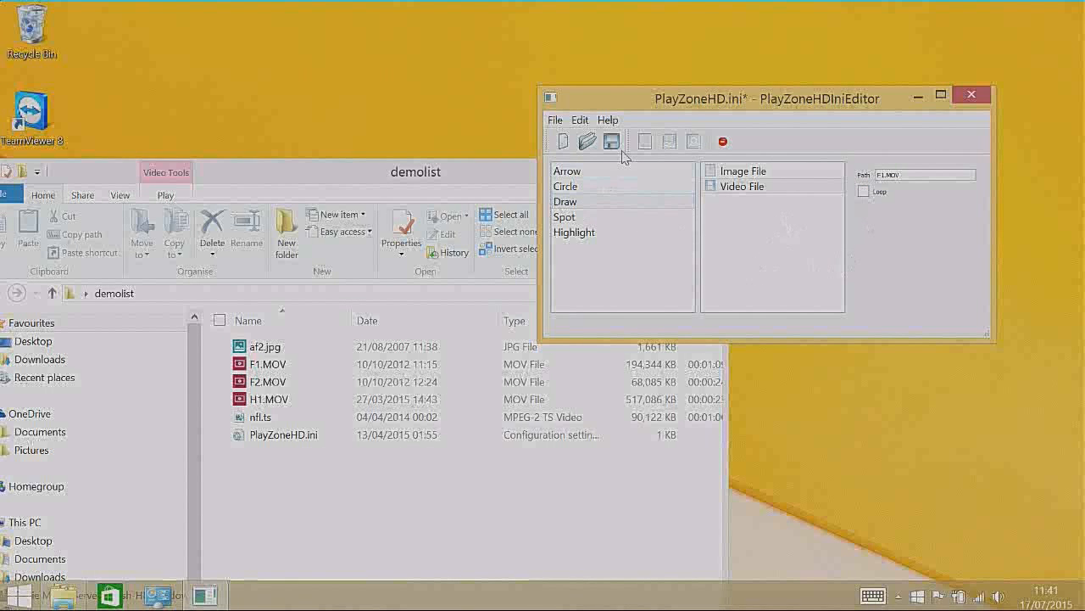
Step: Add a second video source with the path F2.mov, followed by a capture device source
{"action": "left_click", "coordinate": [670, 143]}
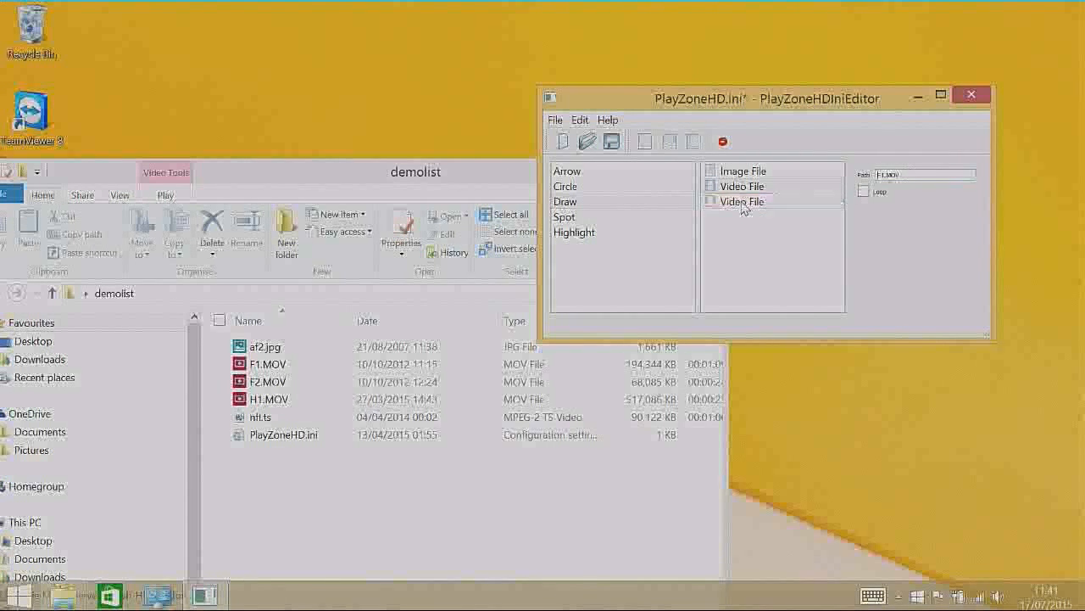
{"action": "left_click", "coordinate": [743, 204]}
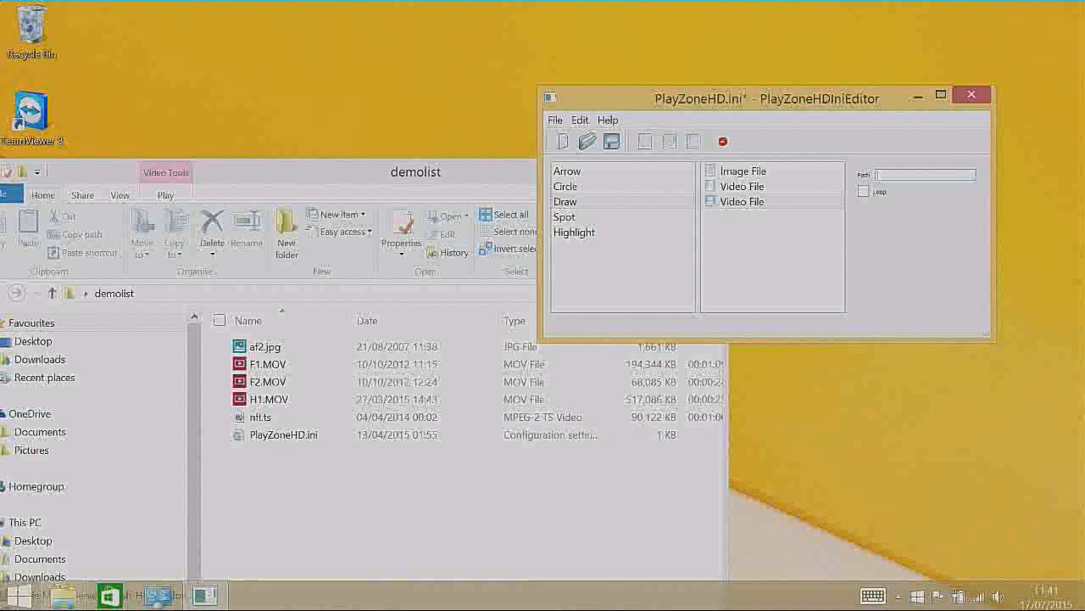
{"action": "type", "text": "F2.mov"}
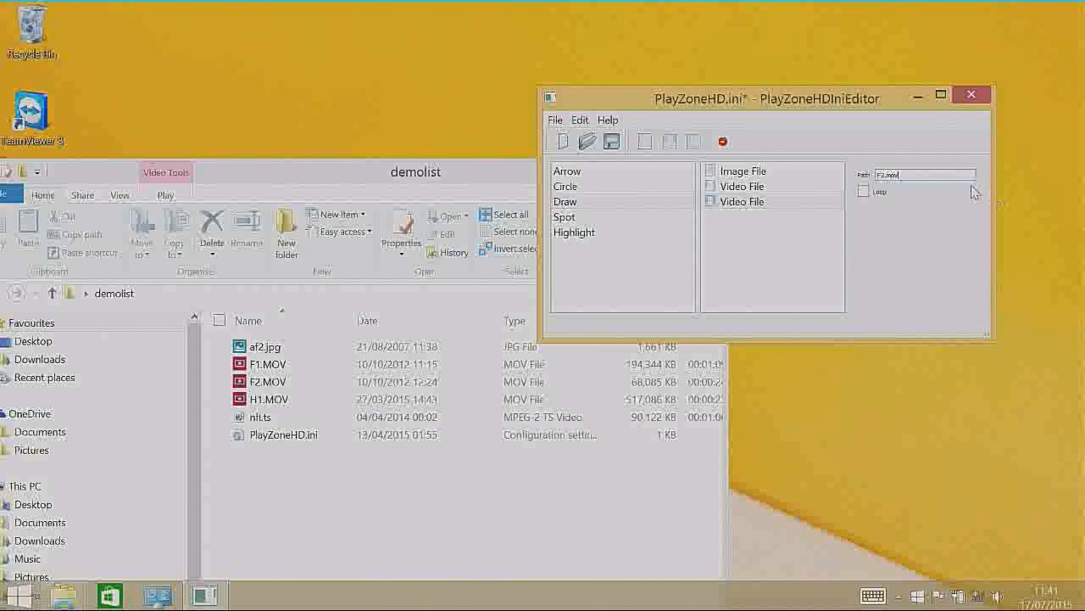
{"action": "left_click", "coordinate": [696, 146]}
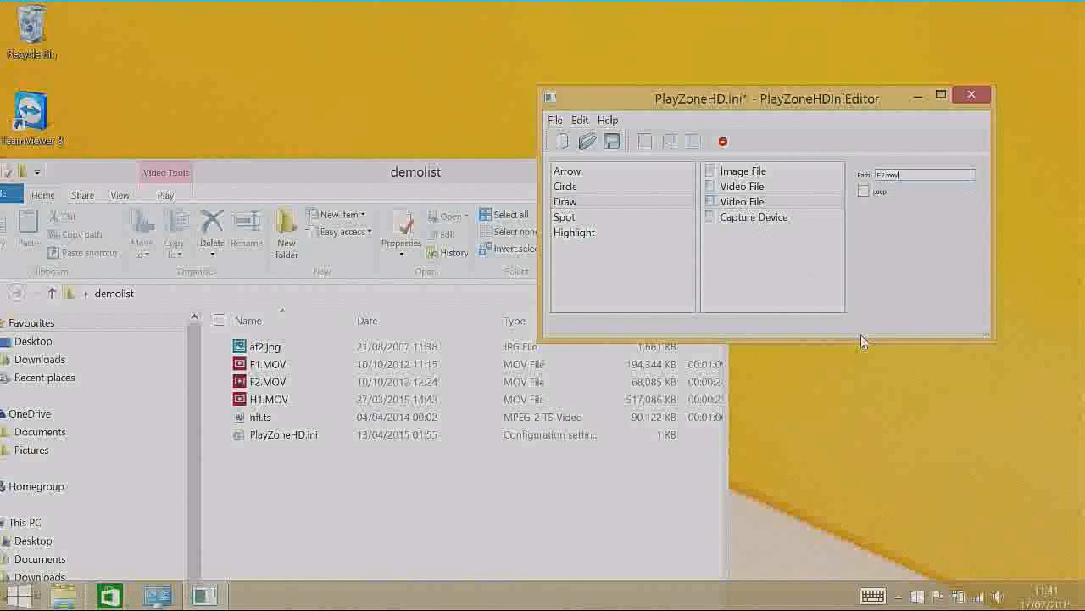
Step: Add a third video source to the playlist below the capture device
{"action": "left_click", "coordinate": [755, 222]}
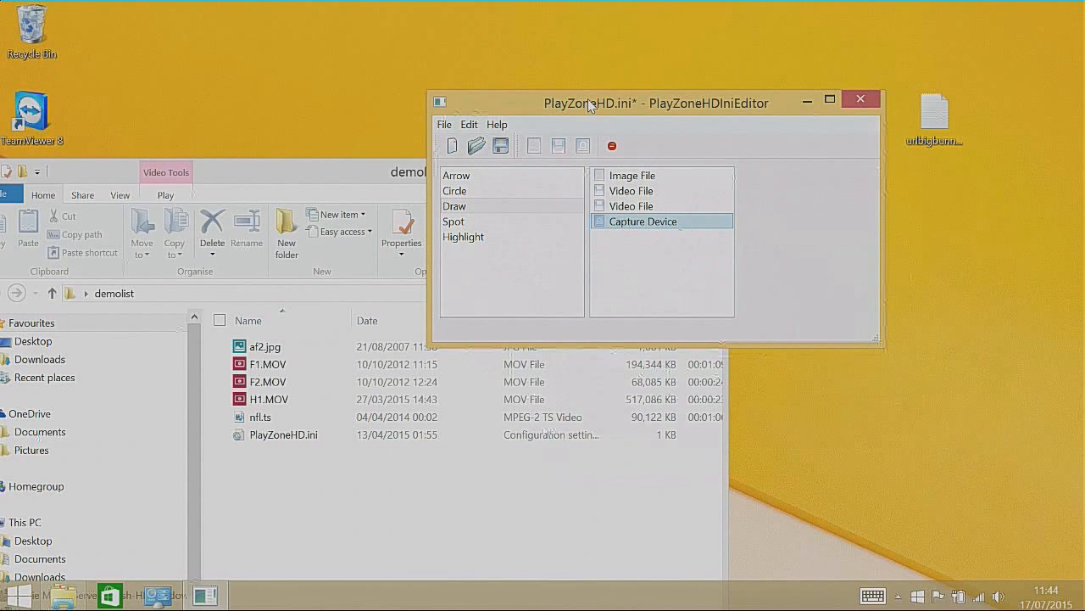
{"action": "left_click_drag", "start_coordinate": [588, 100], "coordinate": [700, 96]}
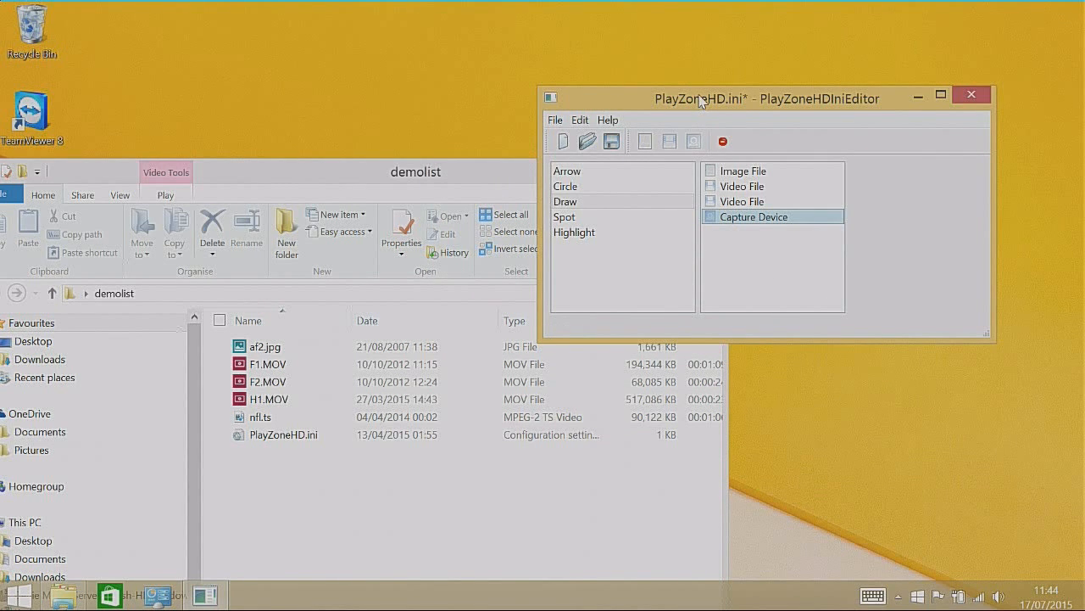
{"action": "left_click_drag", "start_coordinate": [701, 99], "coordinate": [591, 104]}
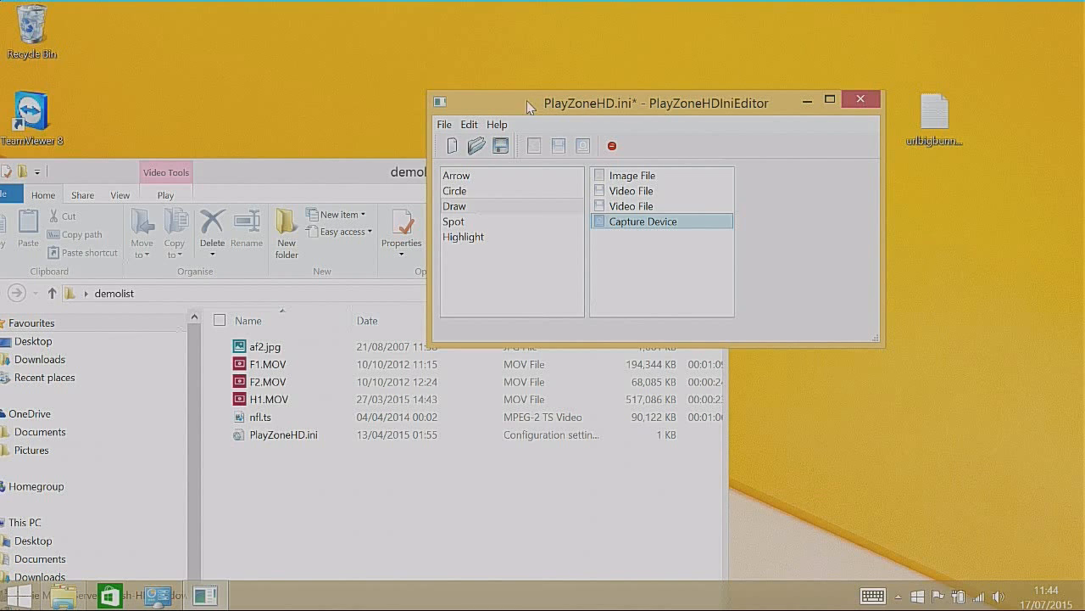
{"action": "left_click_drag", "start_coordinate": [522, 104], "coordinate": [517, 89]}
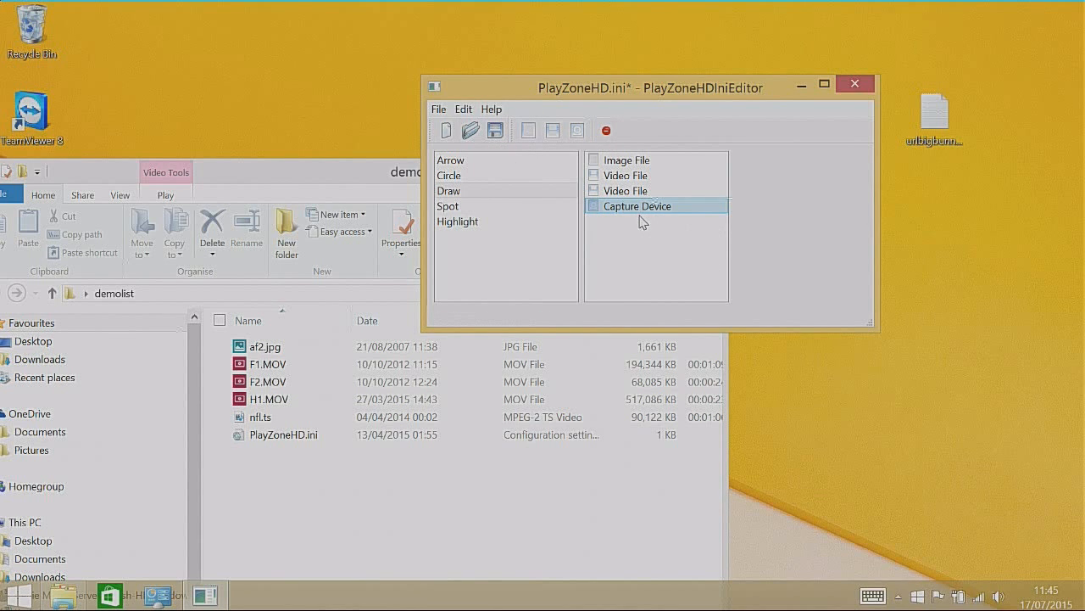
{"action": "left_click", "coordinate": [554, 132]}
{"action": "left_click", "coordinate": [631, 223]}
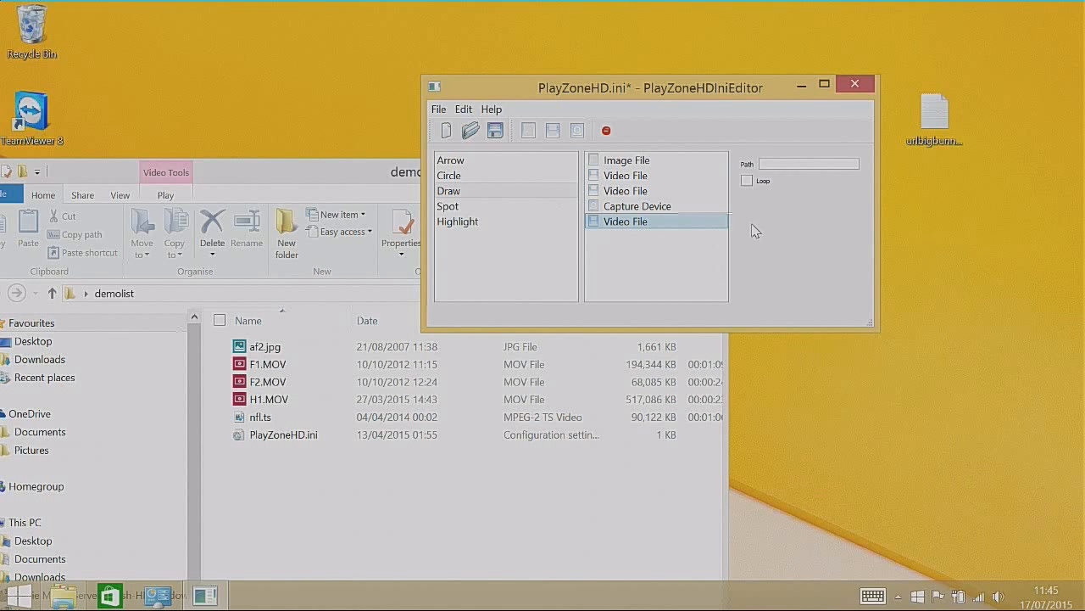
Step: Open urlbigbunny.txt from the desktop in Notepad and copy its full RTSP stream URL
{"action": "double_click", "coordinate": [939, 125]}
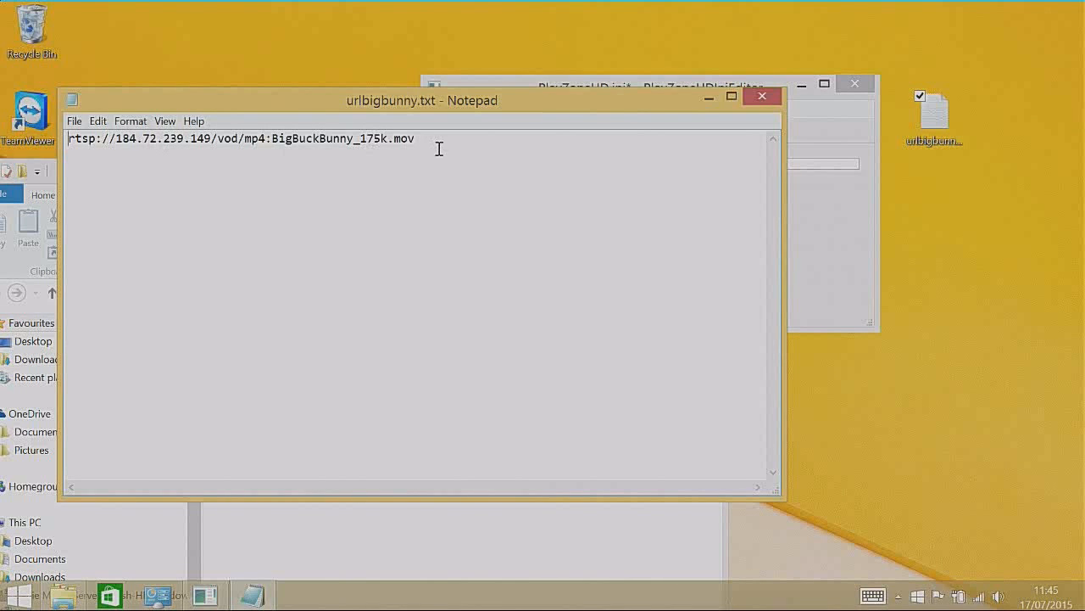
{"action": "left_click", "coordinate": [717, 75]}
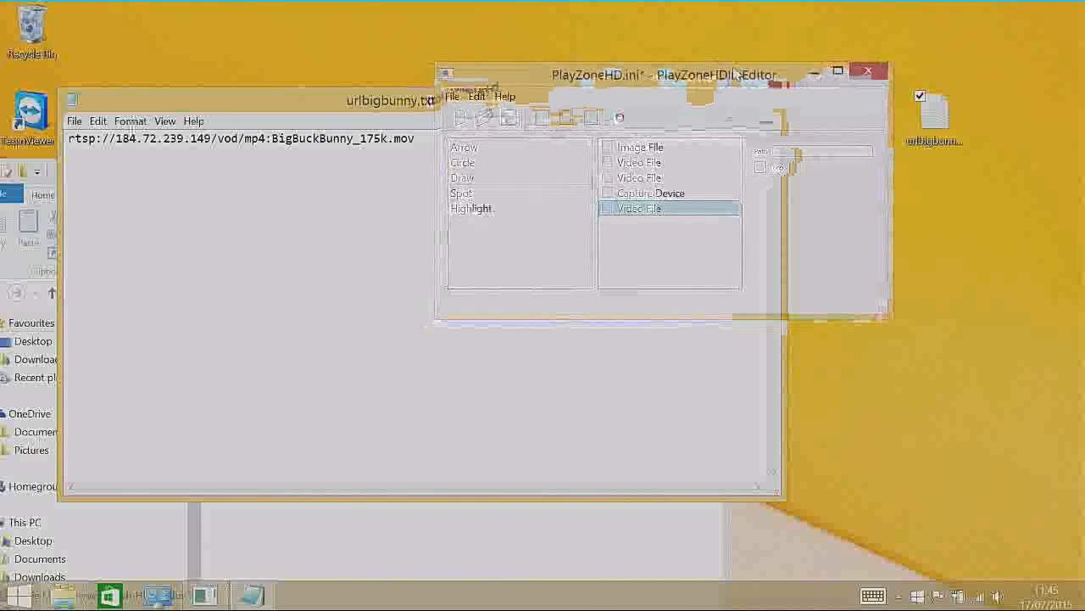
{"action": "left_click", "coordinate": [358, 184]}
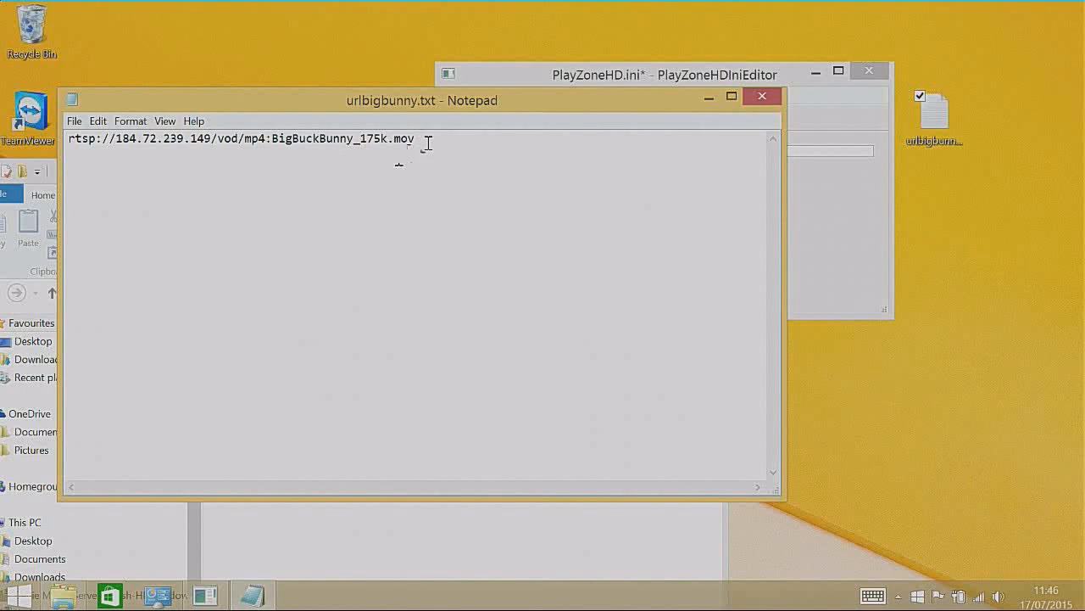
{"action": "left_click_drag", "start_coordinate": [421, 140], "coordinate": [69, 144]}
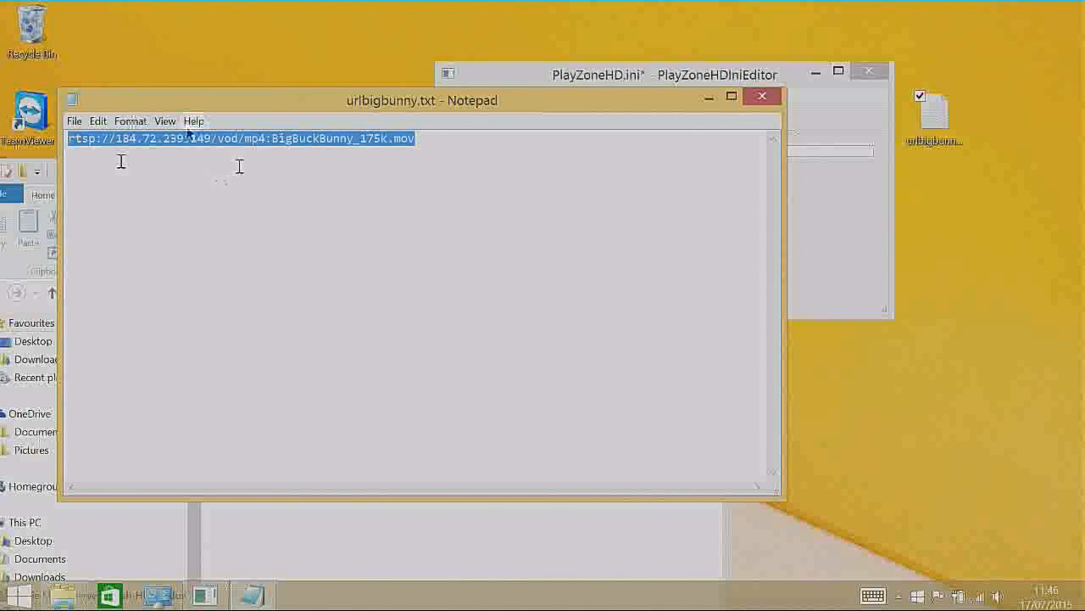
{"action": "right_click", "coordinate": [107, 141]}
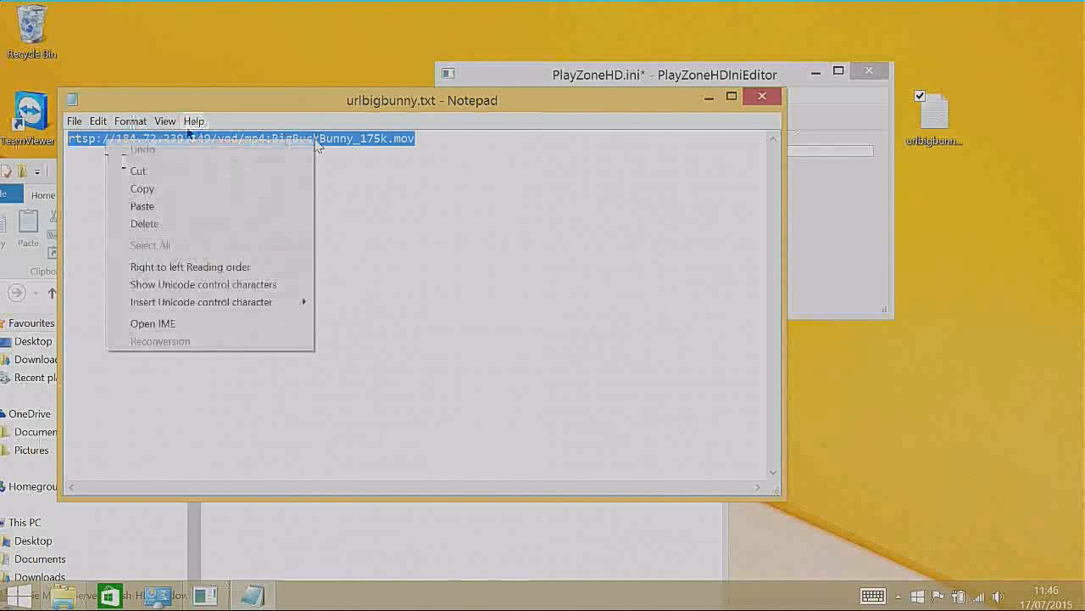
{"action": "left_click", "coordinate": [140, 189]}
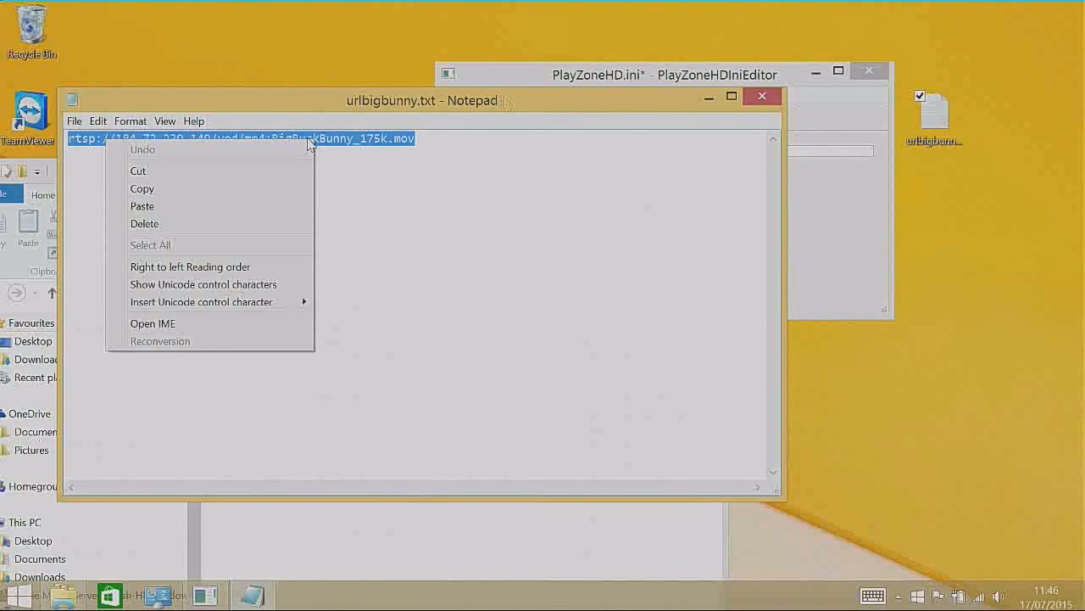
Step: Set the new video source's path to the copied URL rtsp://184.72.239.149/vod/mp4:BigBuckBunny_175k.mov
{"action": "left_click_drag", "start_coordinate": [505, 102], "coordinate": [909, 286]}
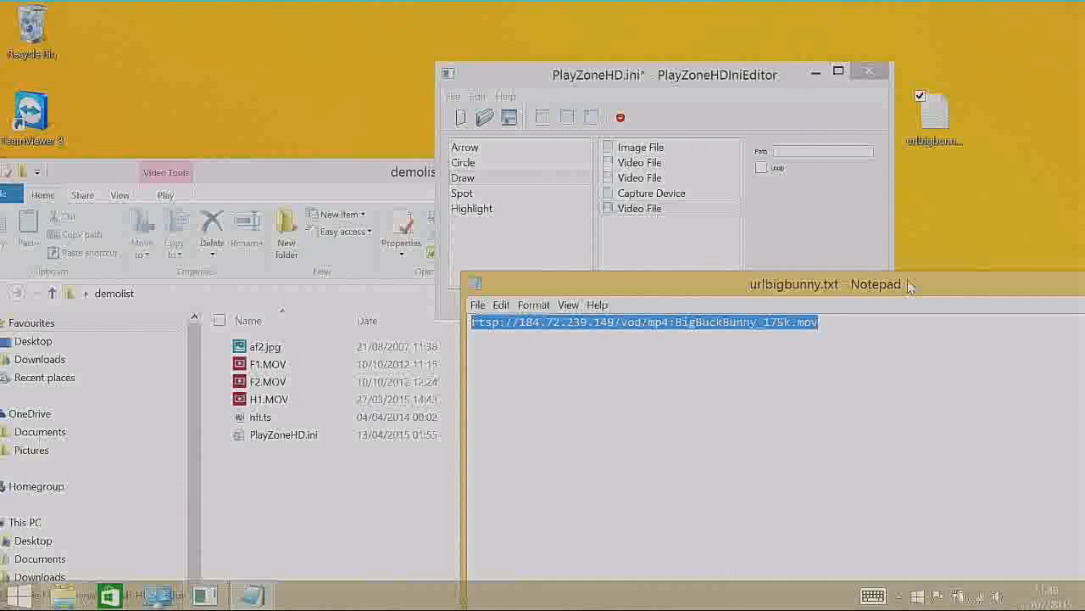
{"action": "left_click", "coordinate": [793, 153]}
{"action": "right_click", "coordinate": [794, 154]}
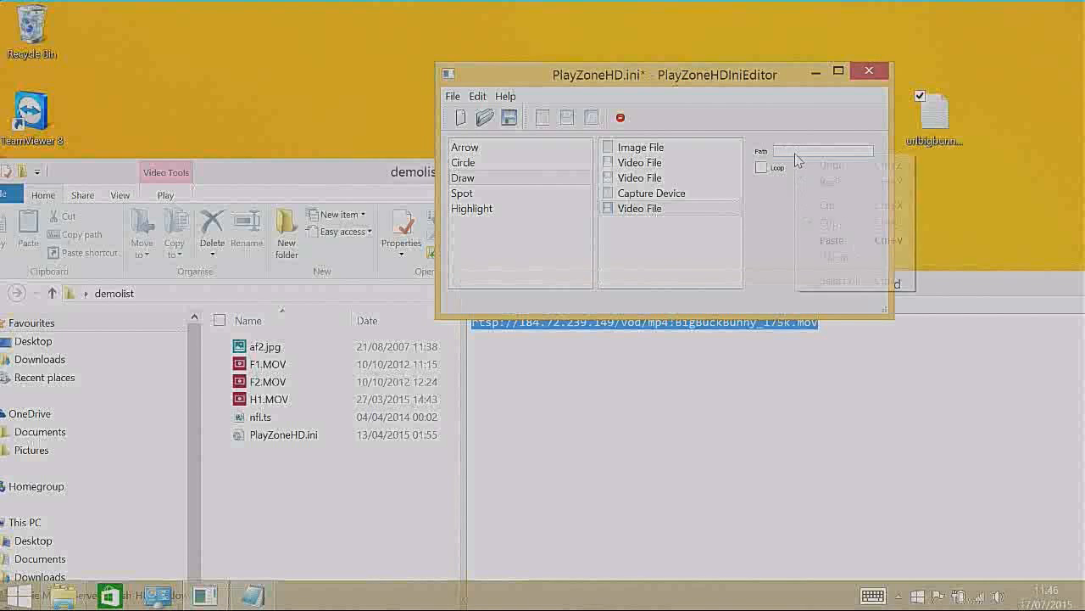
{"action": "left_click", "coordinate": [838, 243]}
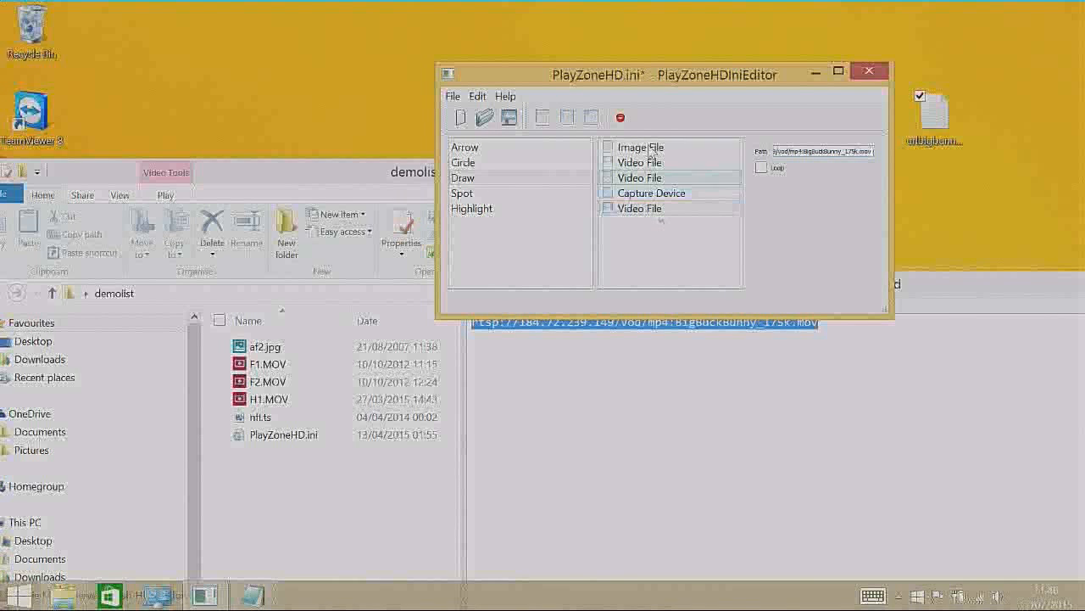
Step: Close the urlbigbunny.txt file in Notepad
{"action": "left_click_drag", "start_coordinate": [706, 78], "coordinate": [705, 65]}
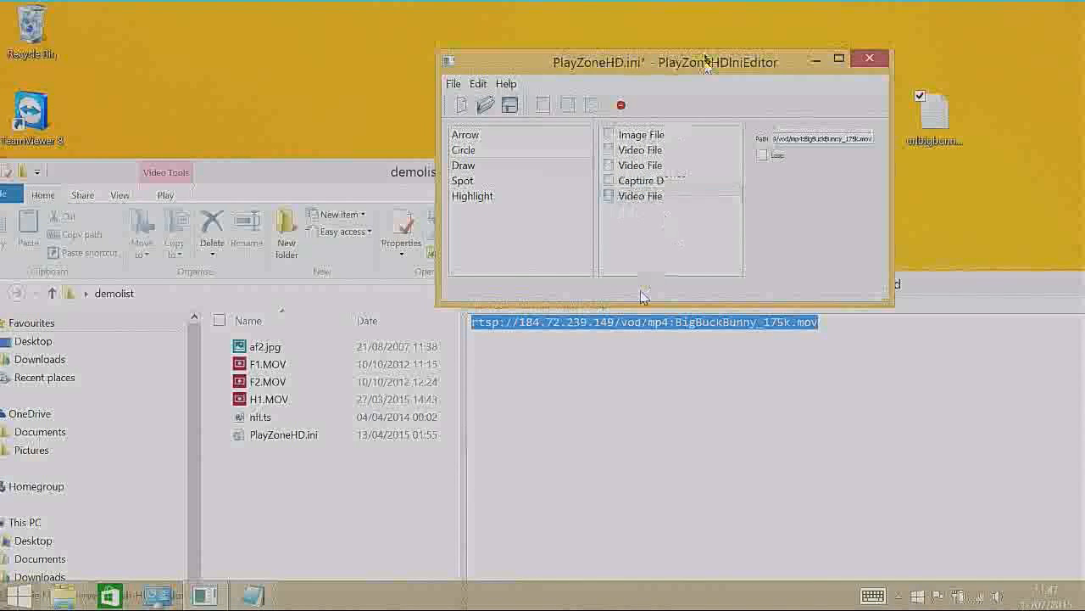
{"action": "left_click_drag", "start_coordinate": [705, 66], "coordinate": [705, 59]}
{"action": "left_click_drag", "start_coordinate": [956, 283], "coordinate": [667, 221]}
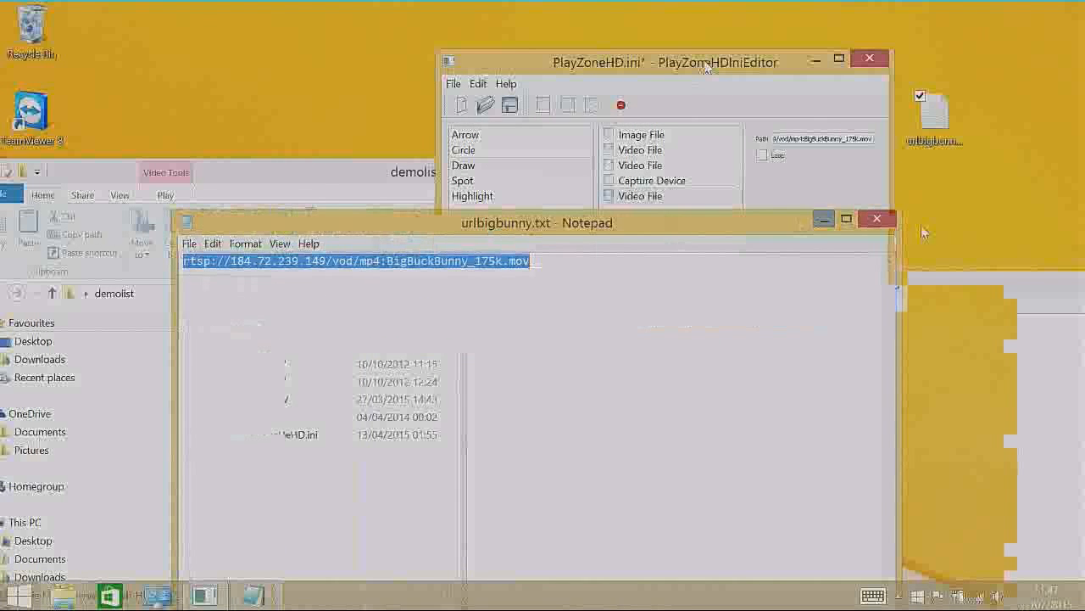
{"action": "left_click", "coordinate": [878, 222]}
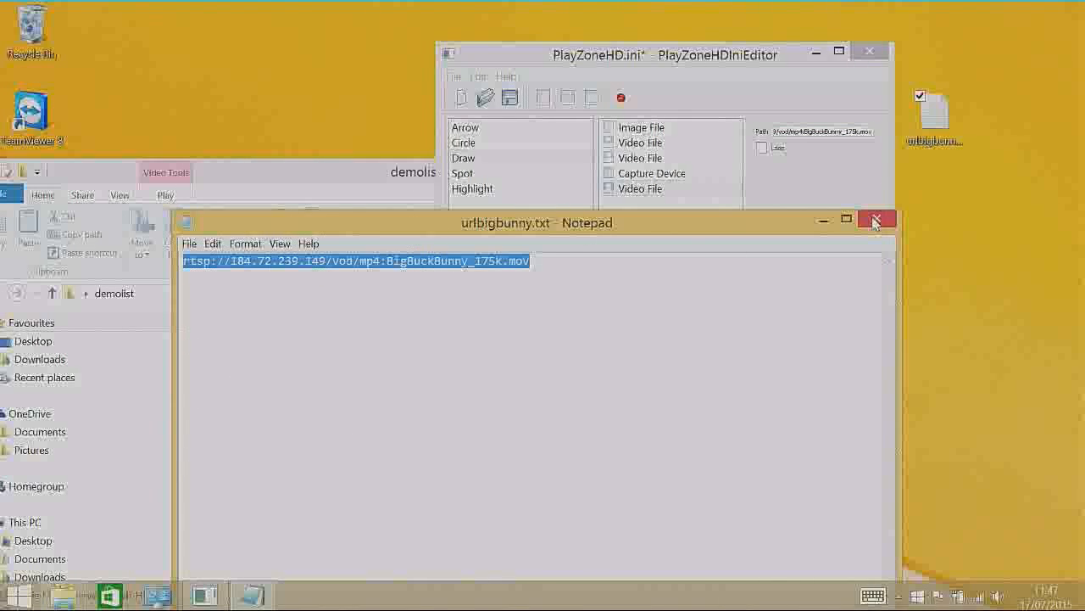
{"action": "left_click", "coordinate": [876, 221]}
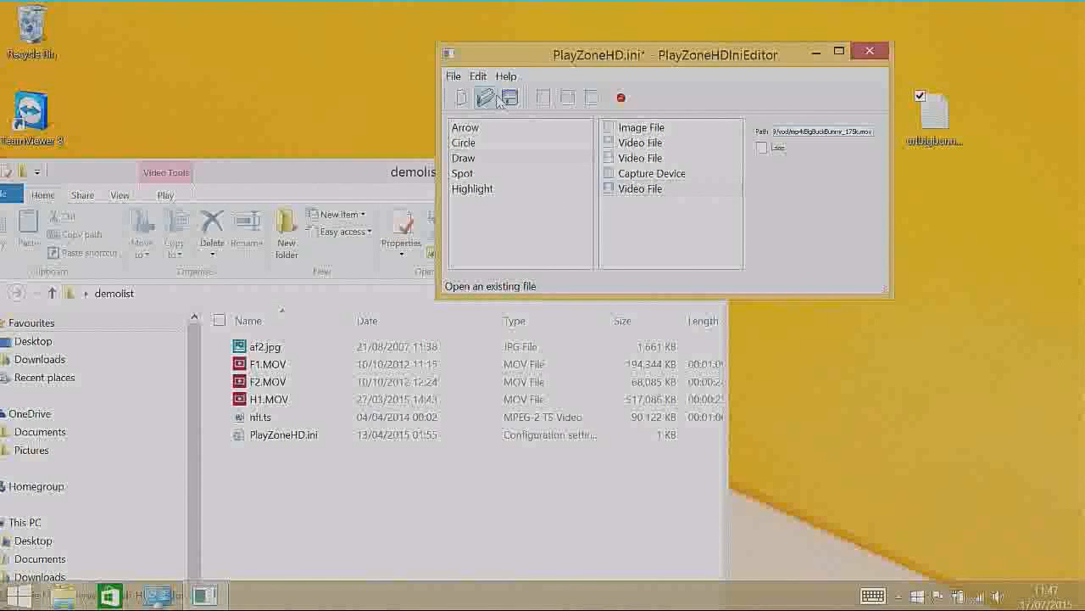
Step: Save the playlist under the name mydemo in the PlayZoneHDTools folder
{"action": "left_click", "coordinate": [509, 99]}
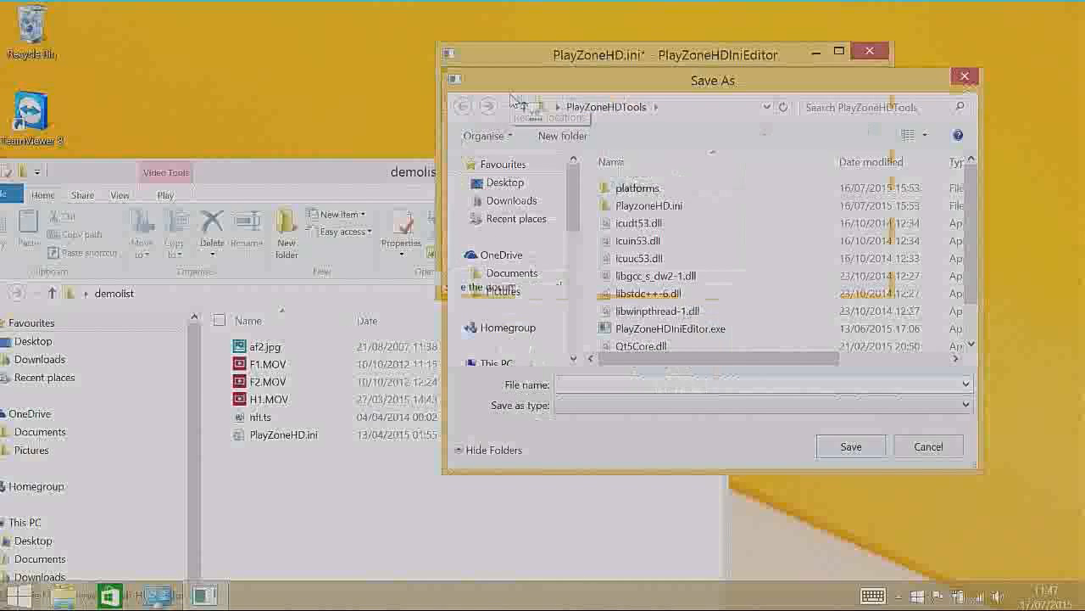
{"action": "key", "text": "Escape"}
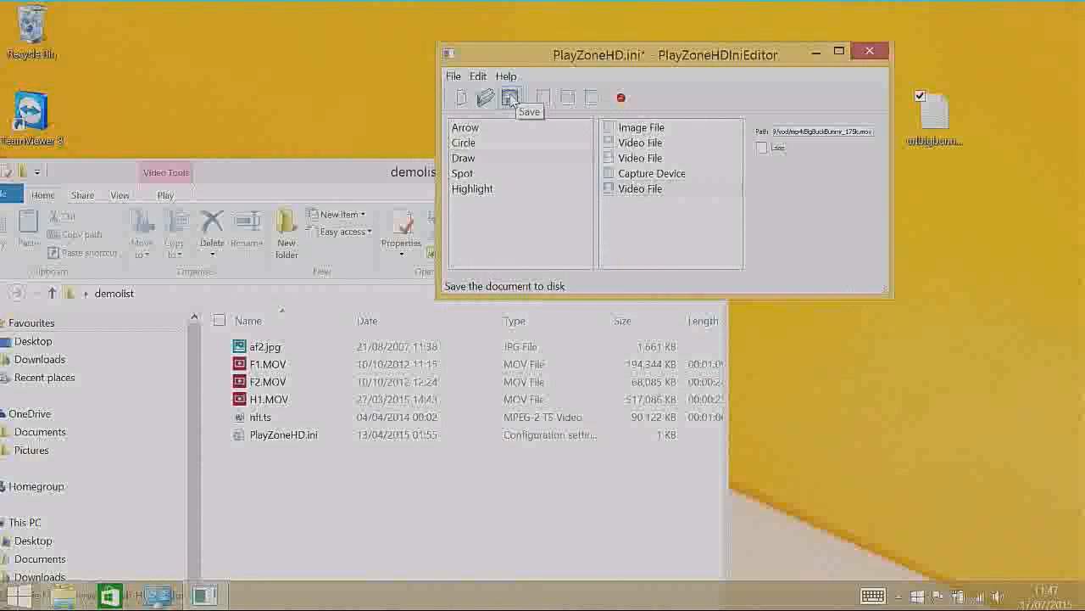
{"action": "left_click", "coordinate": [509, 98]}
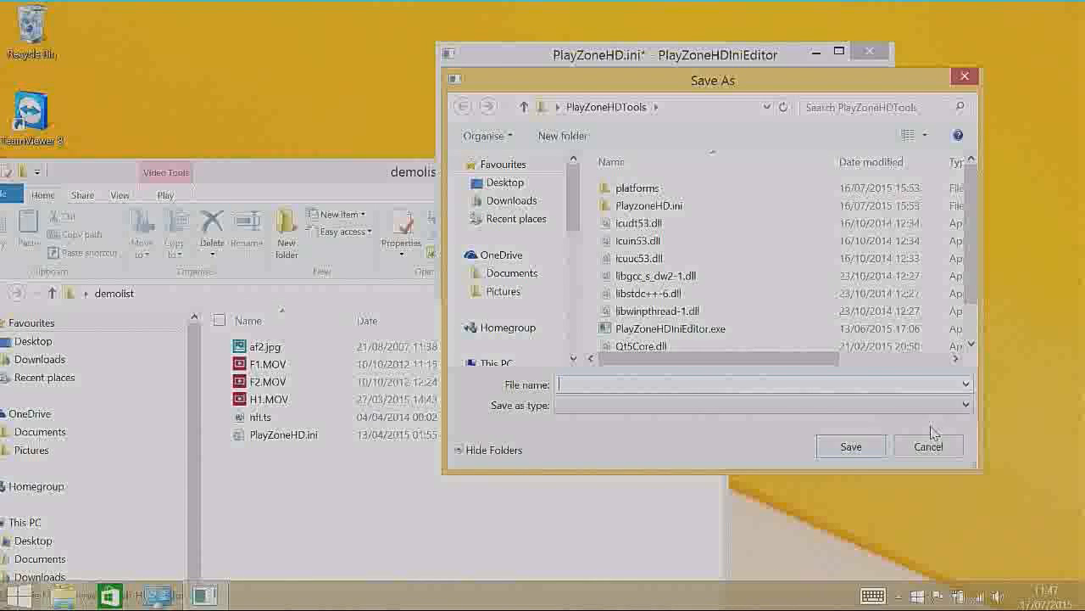
{"action": "type", "text": "mycle"}
{"action": "type", "text": "mo"}
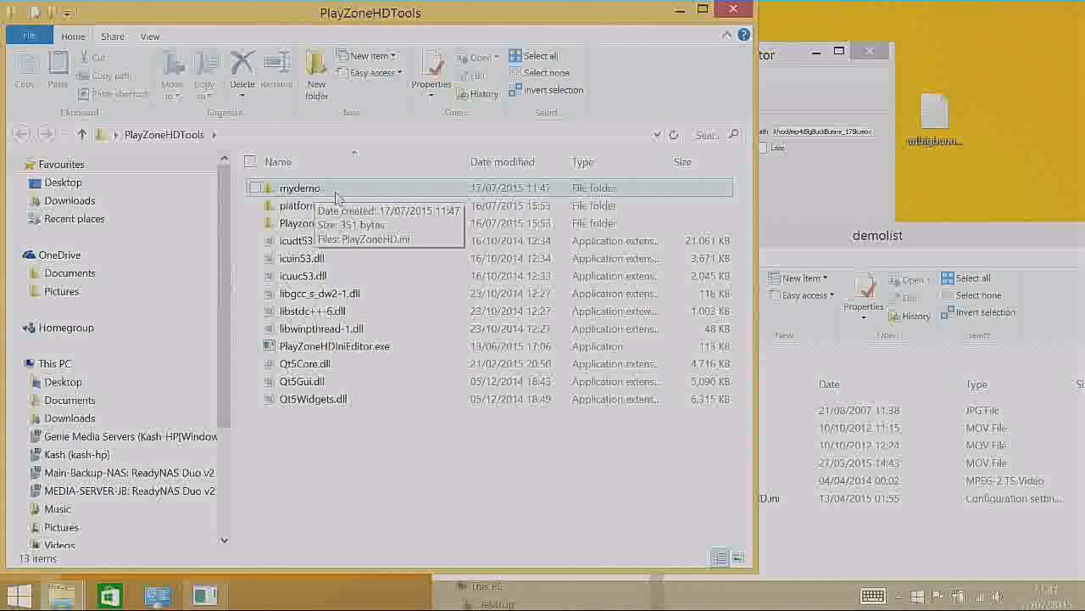
Step: Open the saved mydemo folder in File Explorer to check its contents, and open the demolist folder from the desktop
{"action": "double_click", "coordinate": [334, 196]}
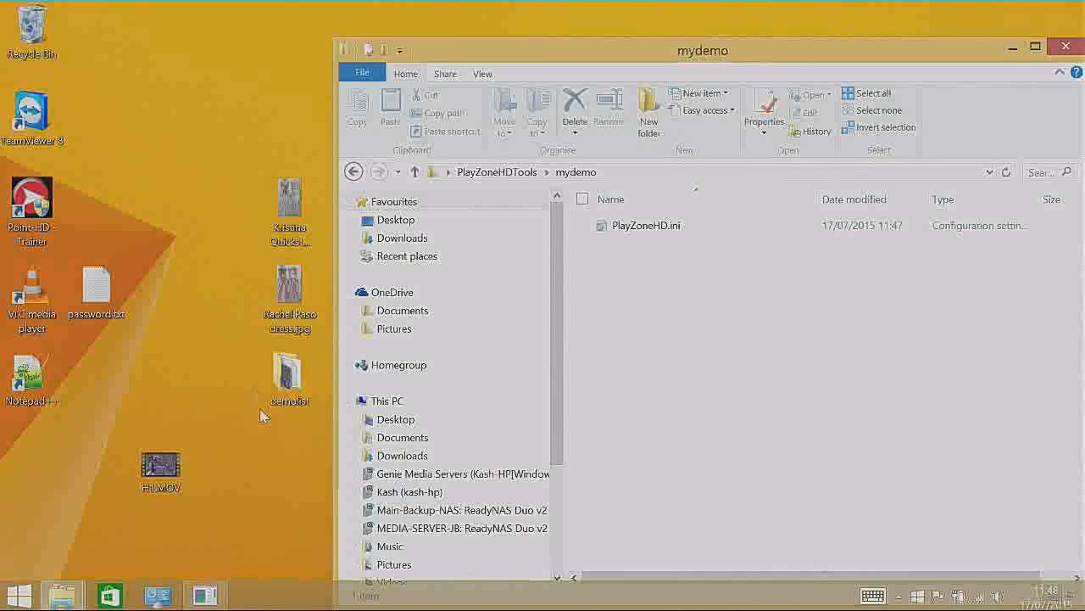
{"action": "double_click", "coordinate": [288, 378]}
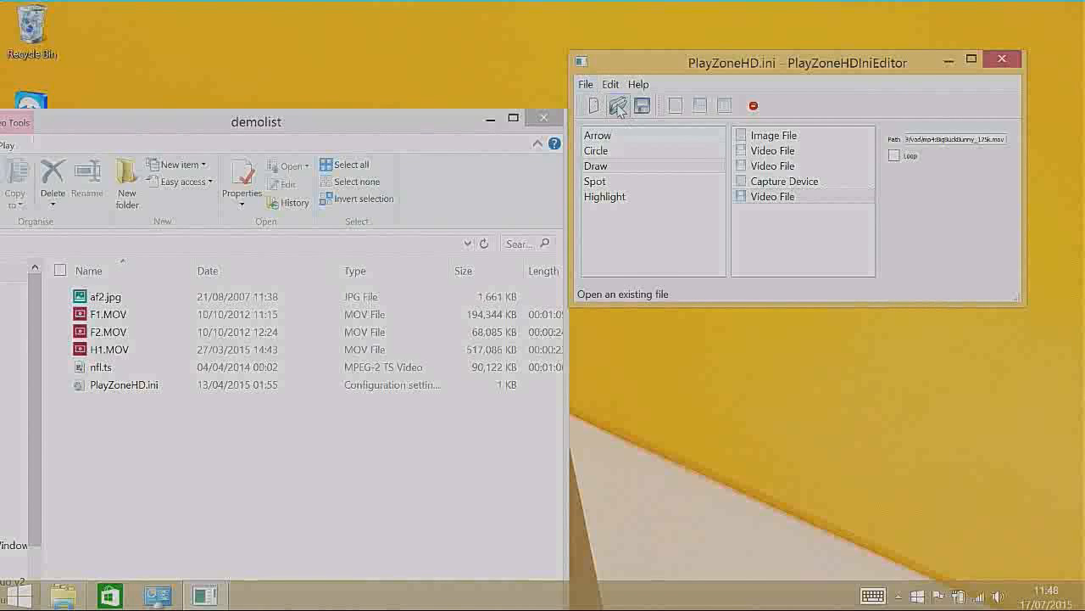
Step: Remove the F2.mov video source from the playlist in PlayZoneHDIniEditor
{"action": "left_click", "coordinate": [759, 201]}
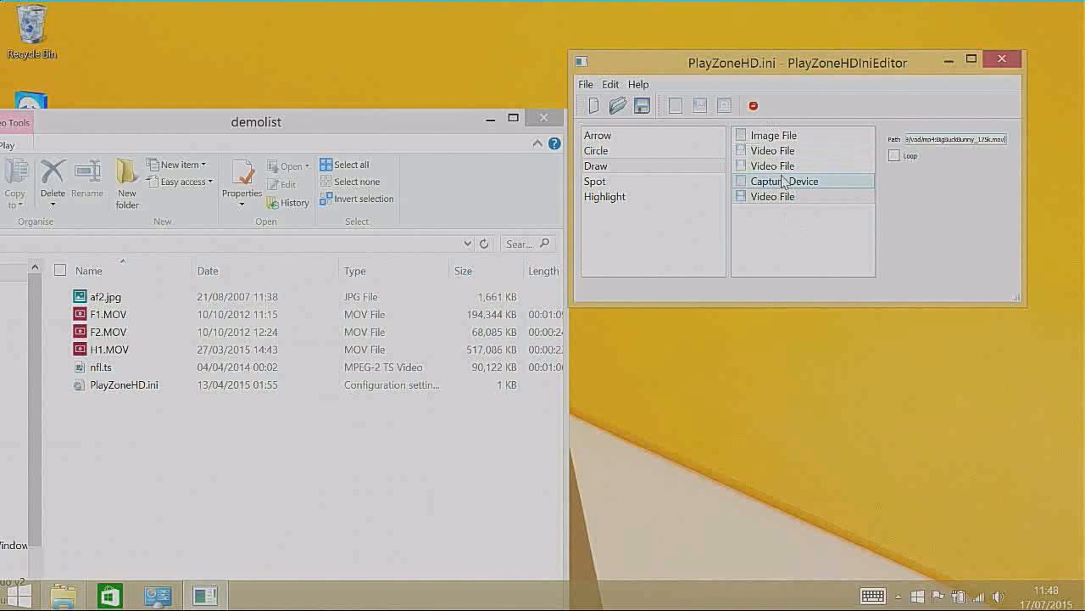
{"action": "left_click", "coordinate": [784, 167]}
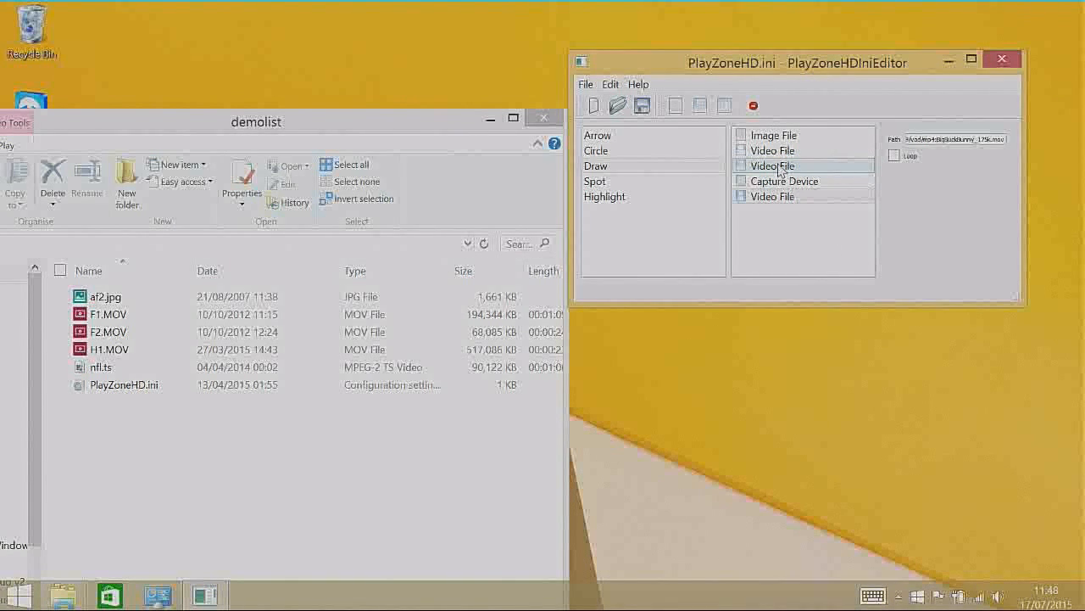
{"action": "left_click", "coordinate": [754, 106]}
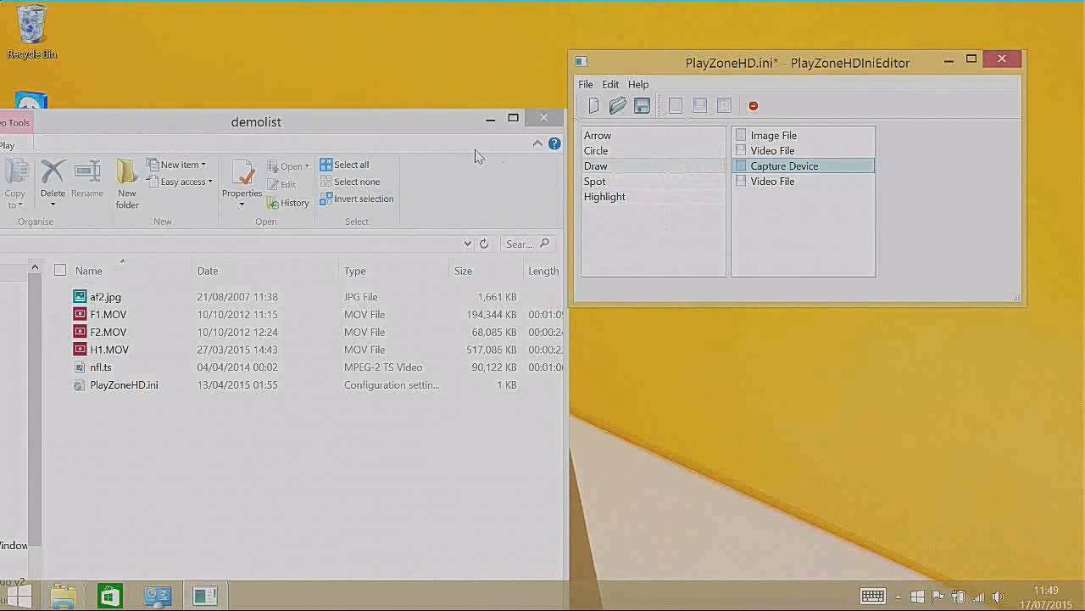
Step: Open the demolist folder's PlayZoneHD.ini file for editing in Notepad++
{"action": "left_click", "coordinate": [403, 126]}
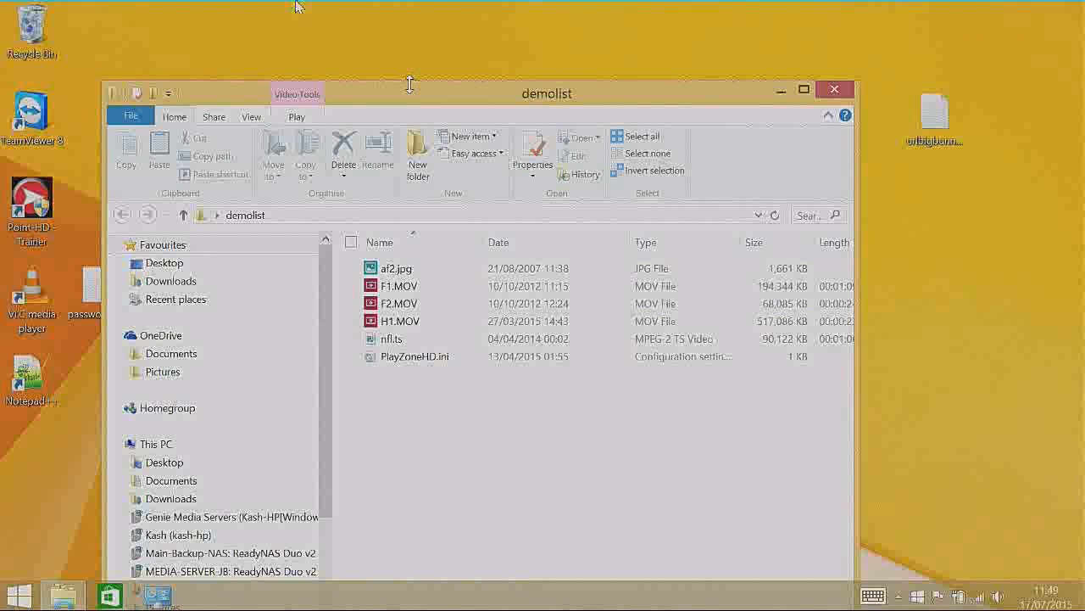
{"action": "left_click_drag", "start_coordinate": [525, 82], "coordinate": [525, 65]}
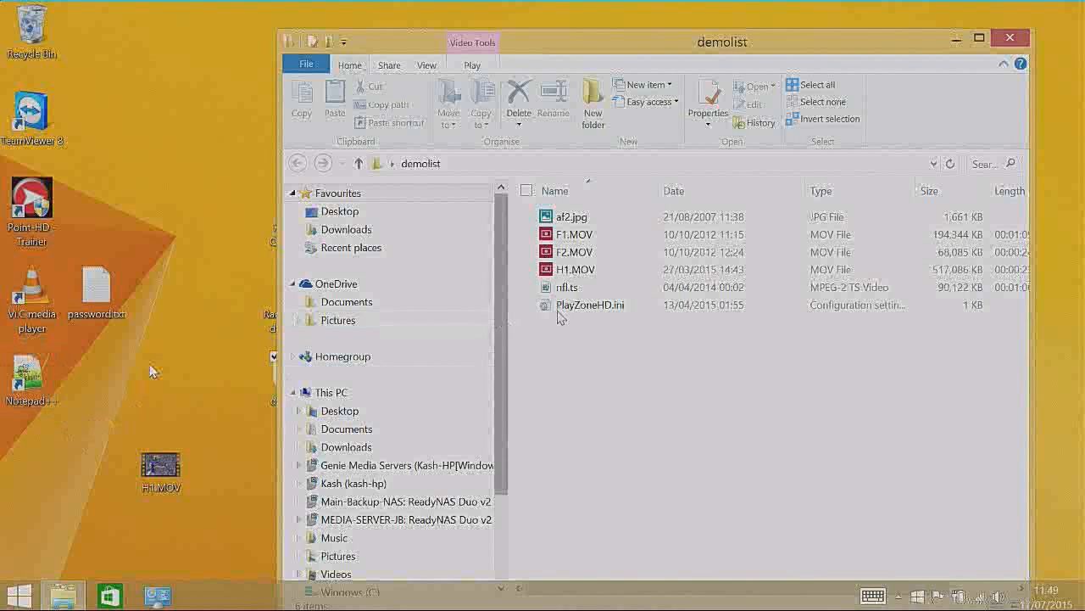
{"action": "left_click", "coordinate": [573, 310]}
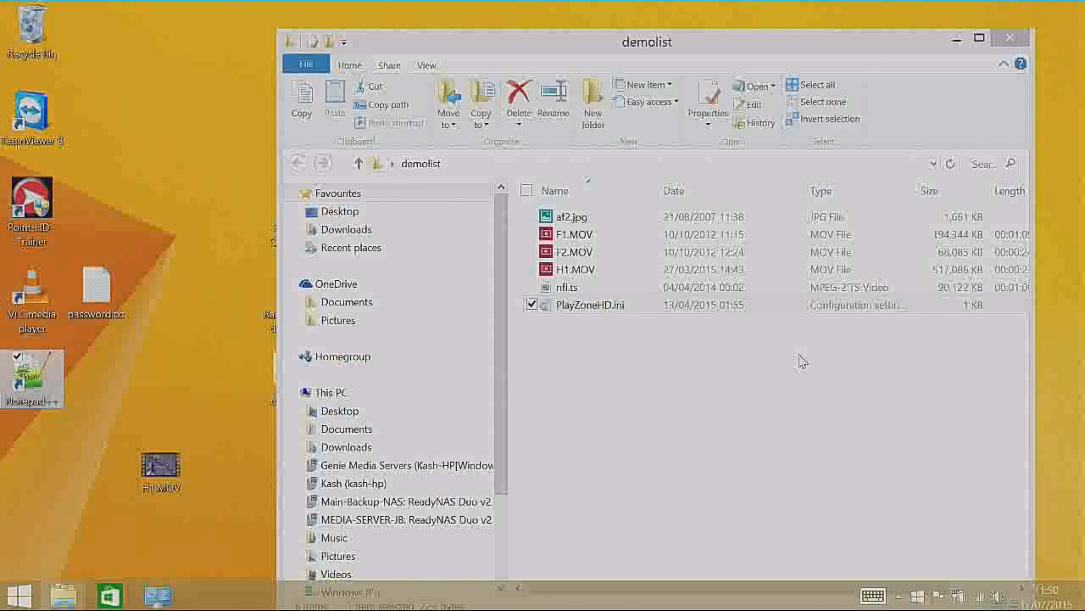
{"action": "right_click", "coordinate": [583, 307]}
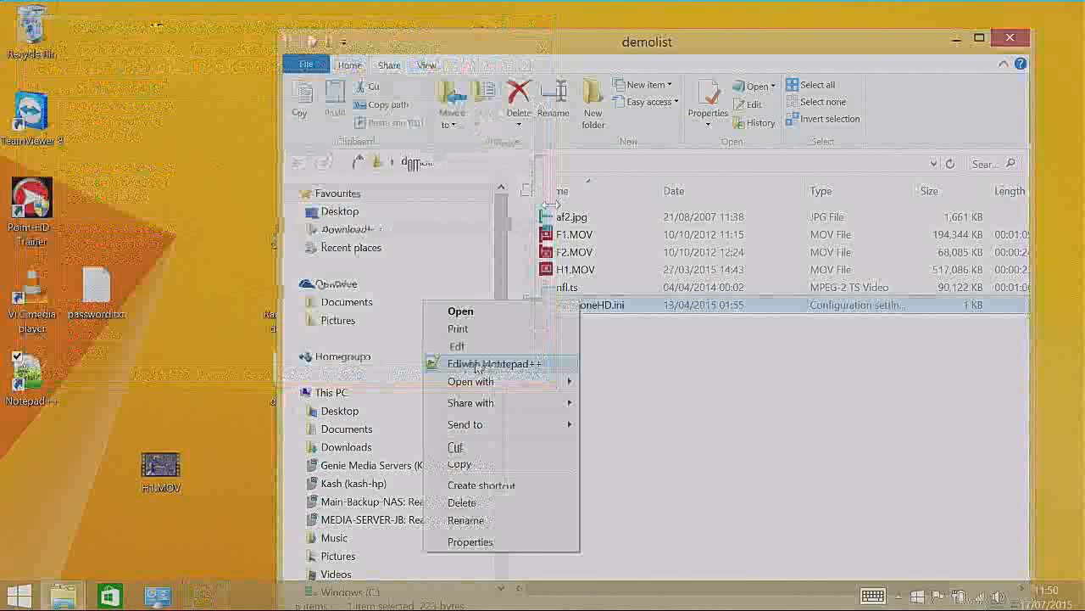
{"action": "left_click", "coordinate": [477, 365]}
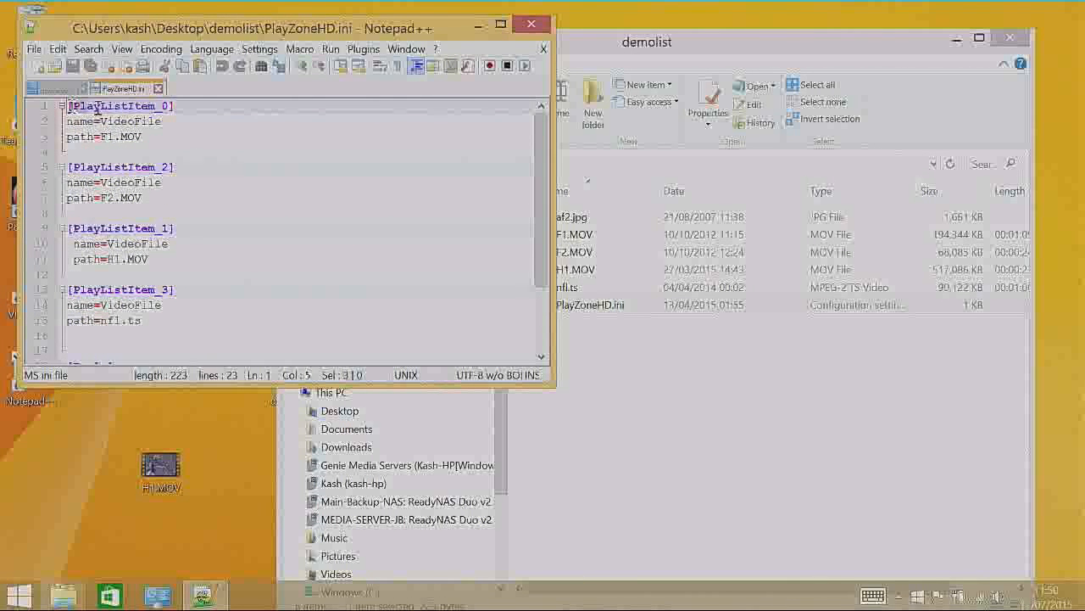
Step: Examine the PlayListItem_0 section with its name and path lines, and close Notepad++
{"action": "left_click_drag", "start_coordinate": [98, 109], "coordinate": [156, 141]}
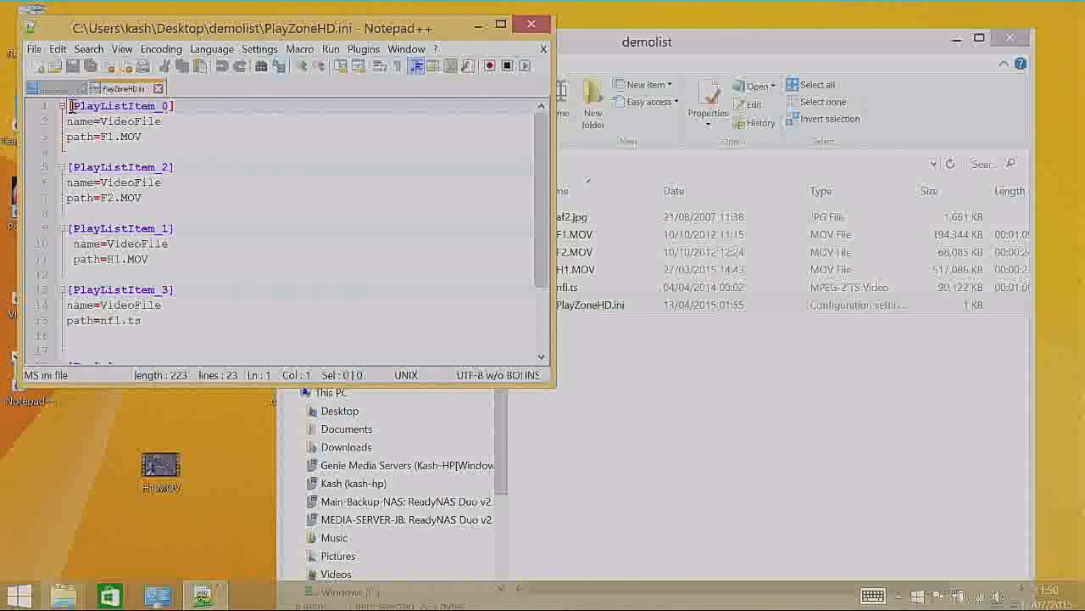
{"action": "left_click_drag", "start_coordinate": [71, 106], "coordinate": [178, 133]}
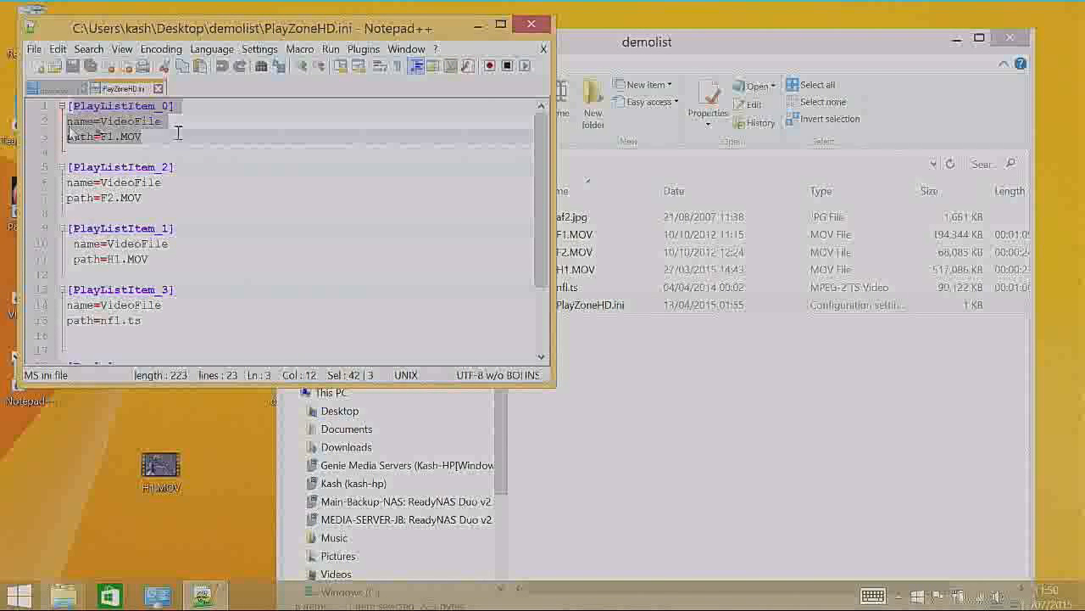
{"action": "left_click", "coordinate": [168, 106]}
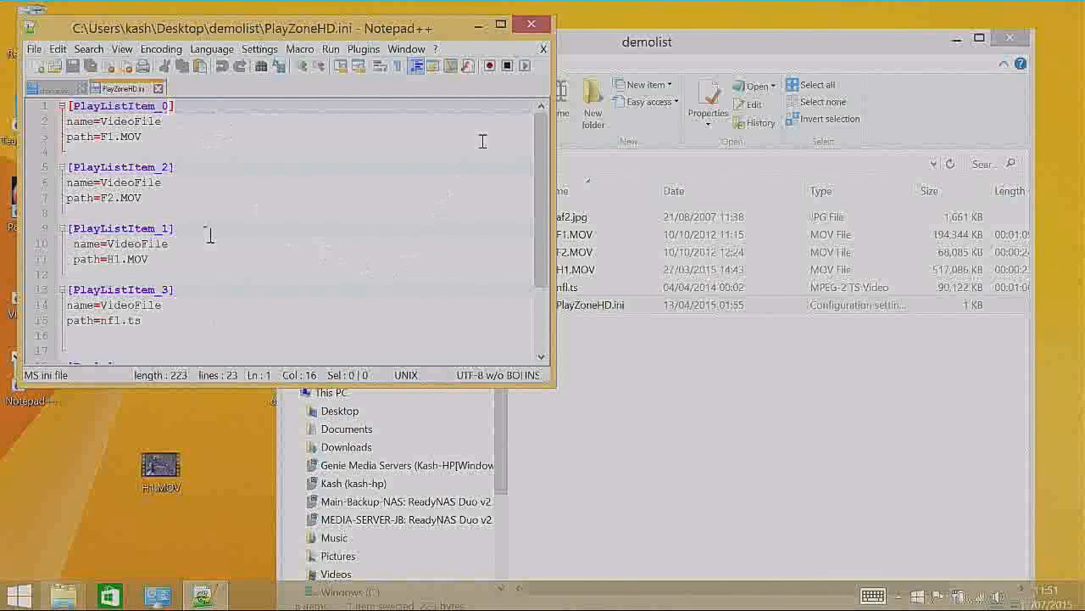
{"action": "left_click", "coordinate": [536, 27]}
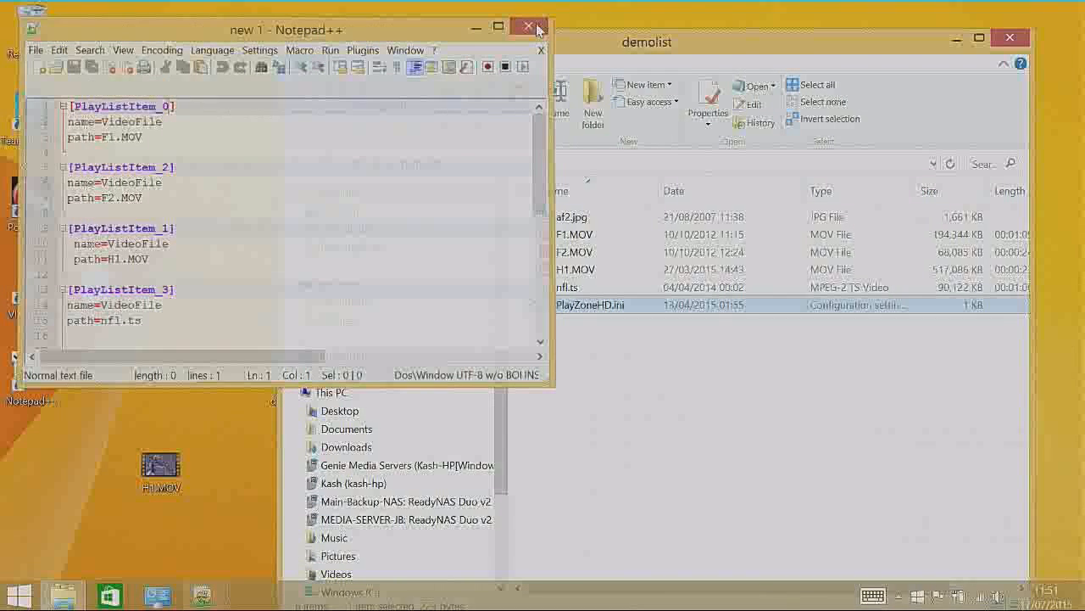